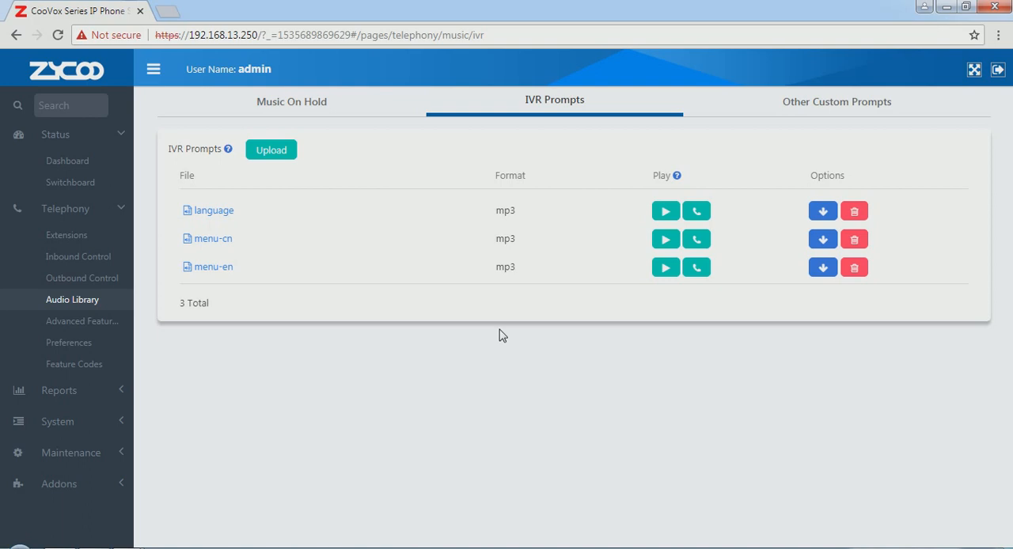
Start a new IVR under Inbound Control, named menu-cn, with menu-cn as its voice prompt
click(77, 260)
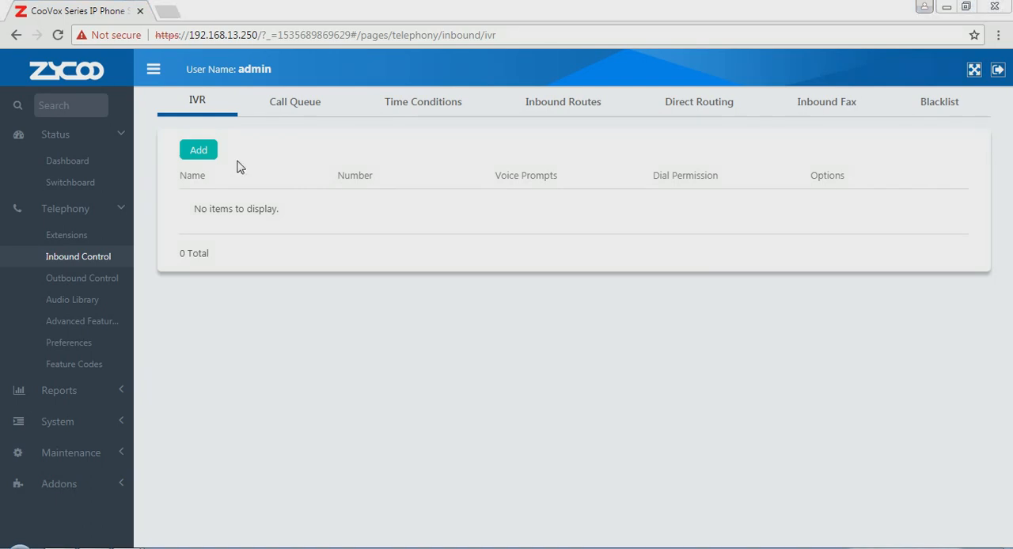
click(203, 155)
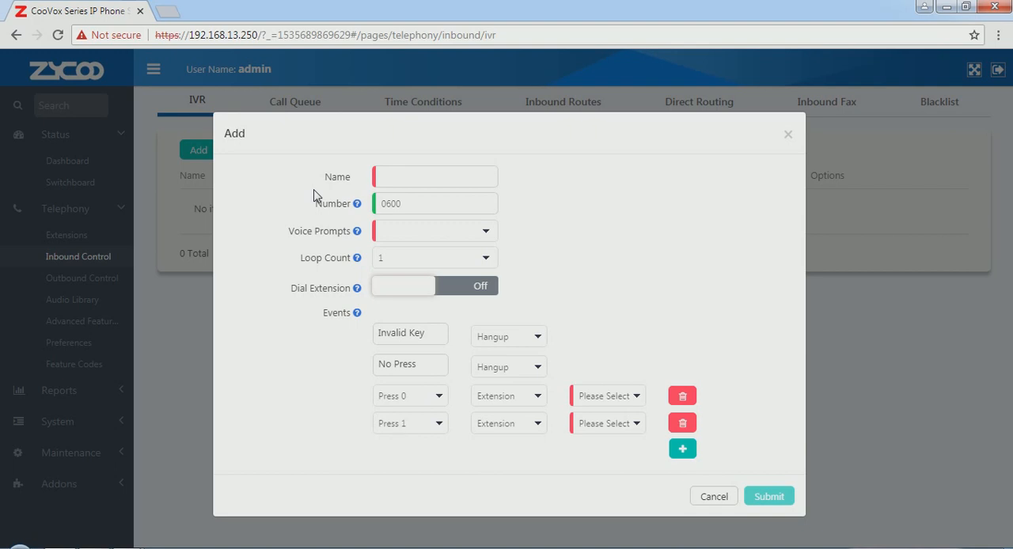
click(407, 177)
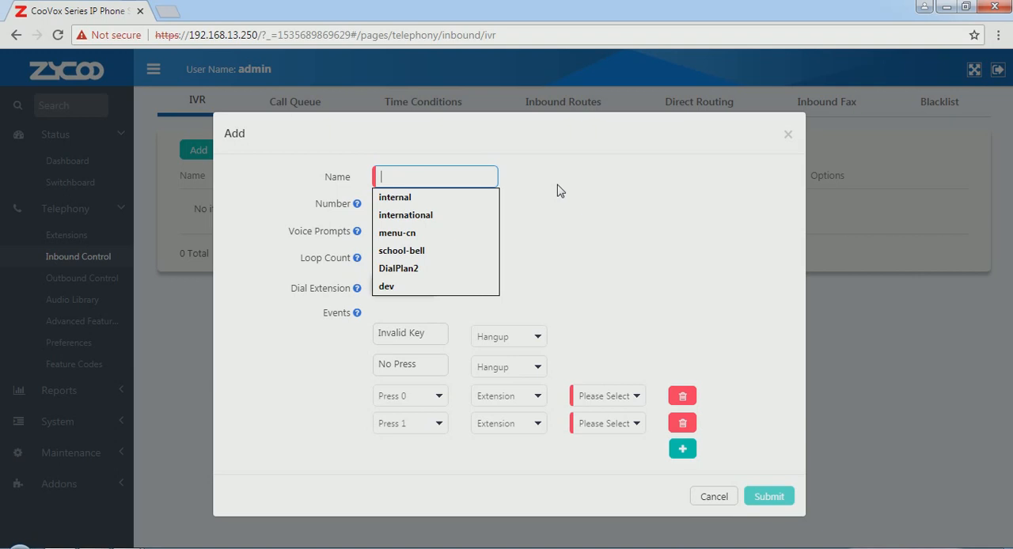
text(menu-cn)
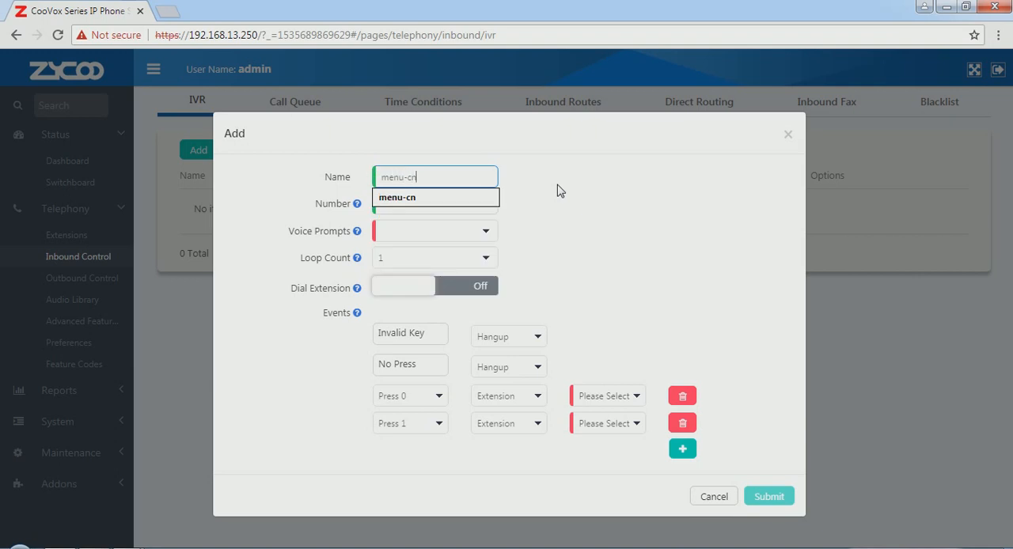
click(558, 191)
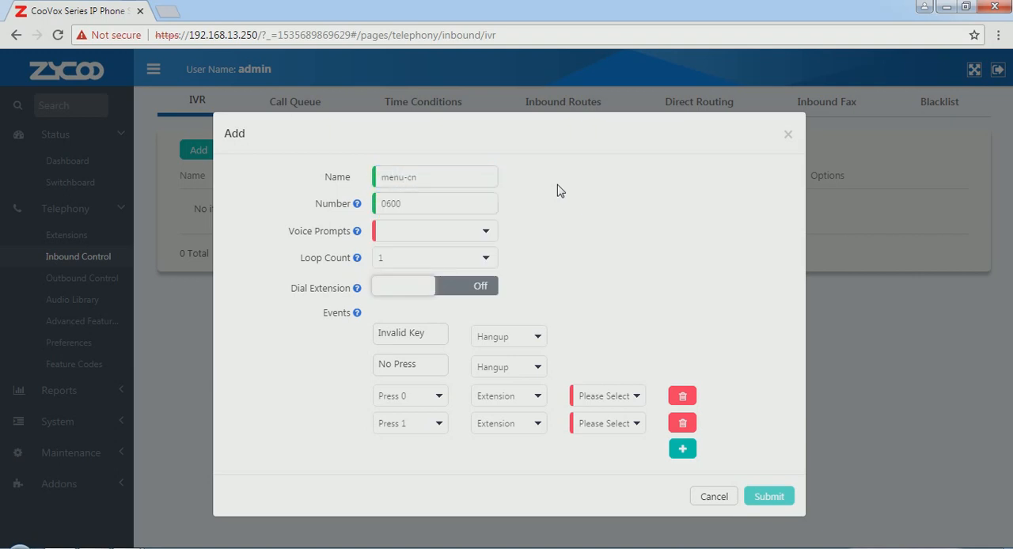
click(487, 233)
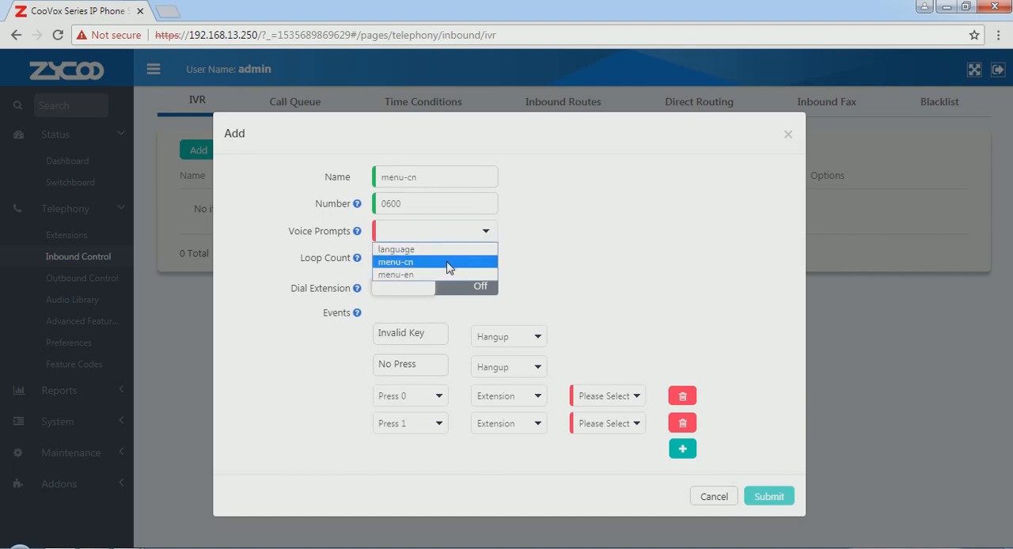
click(453, 263)
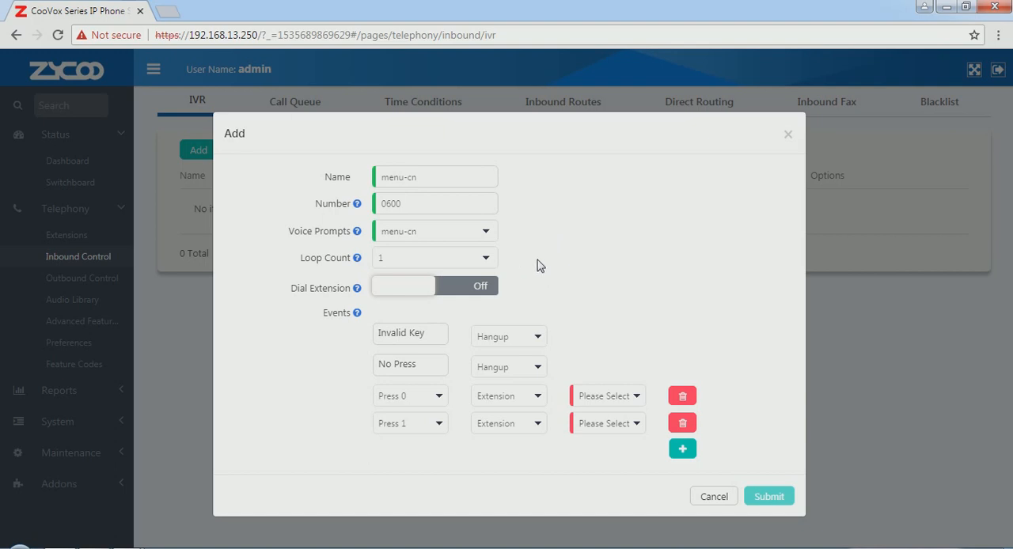
Set the menu-cn IVR's loop count to 2 and turn on extension dialing
click(489, 259)
click(489, 259)
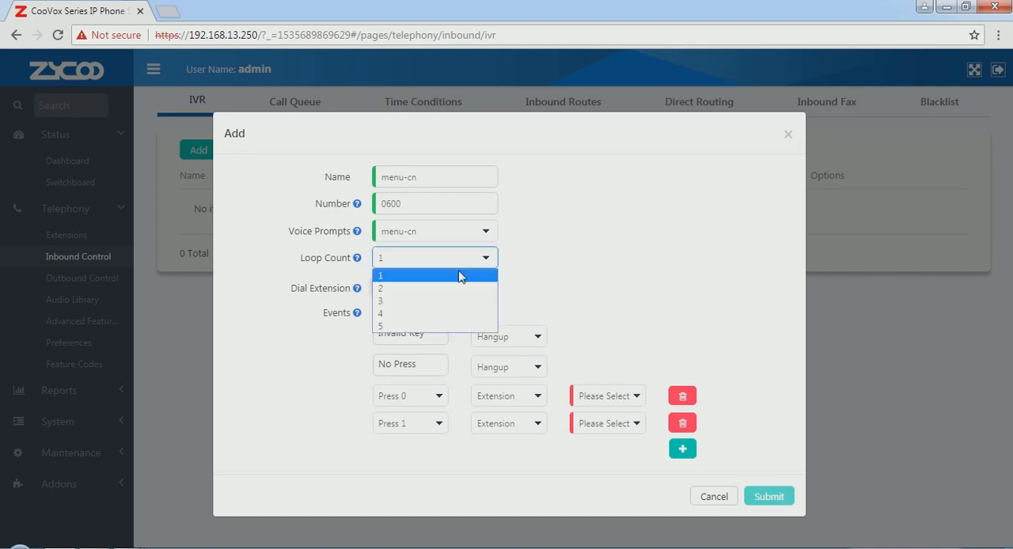
click(452, 290)
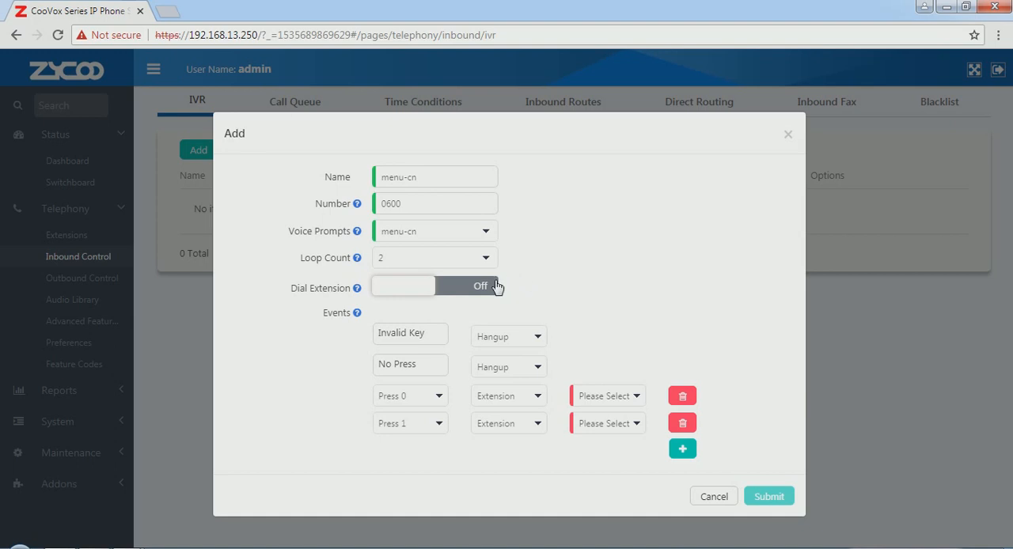
click(424, 291)
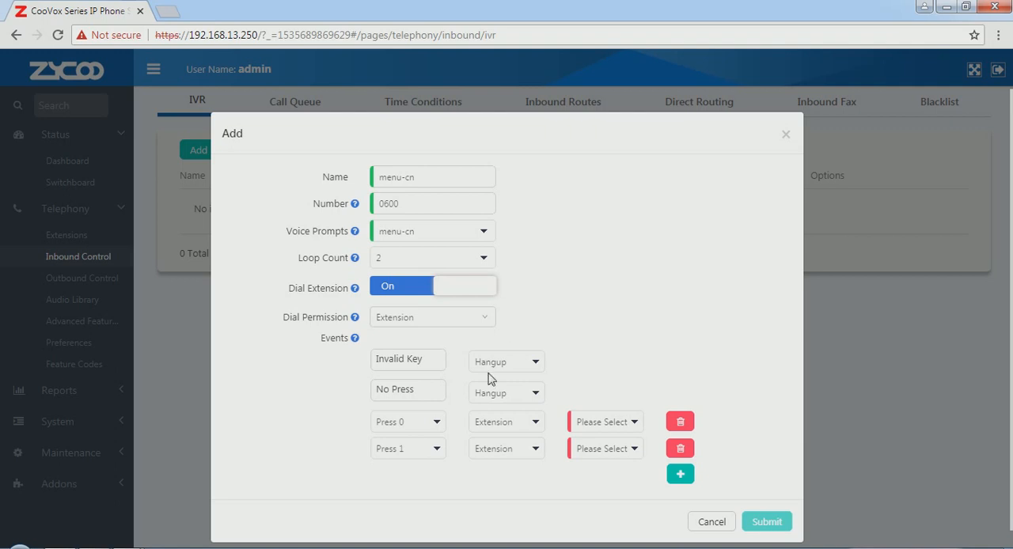
Route the Press 1 event of the menu-cn IVR to the department sales-cn[0400]
click(535, 450)
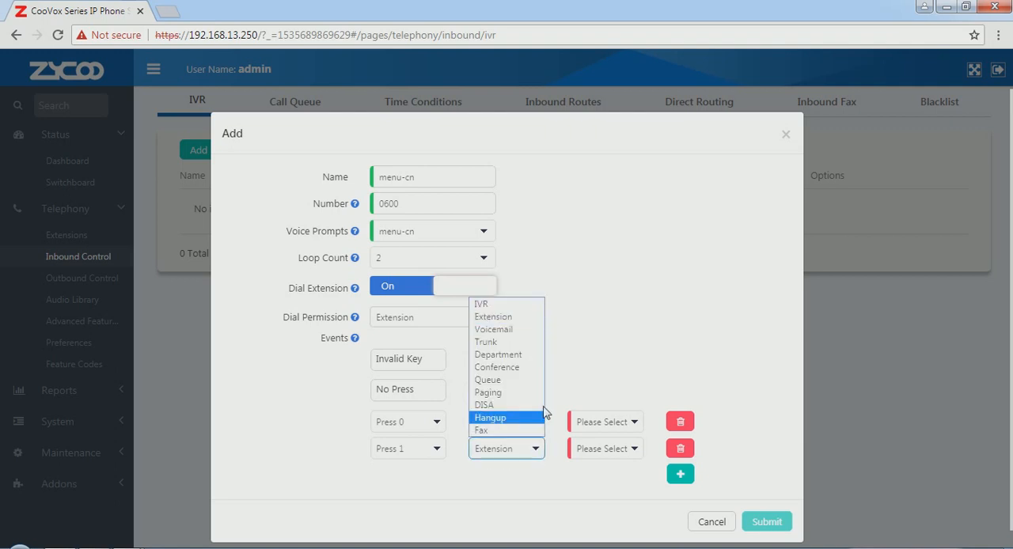
click(536, 356)
click(632, 450)
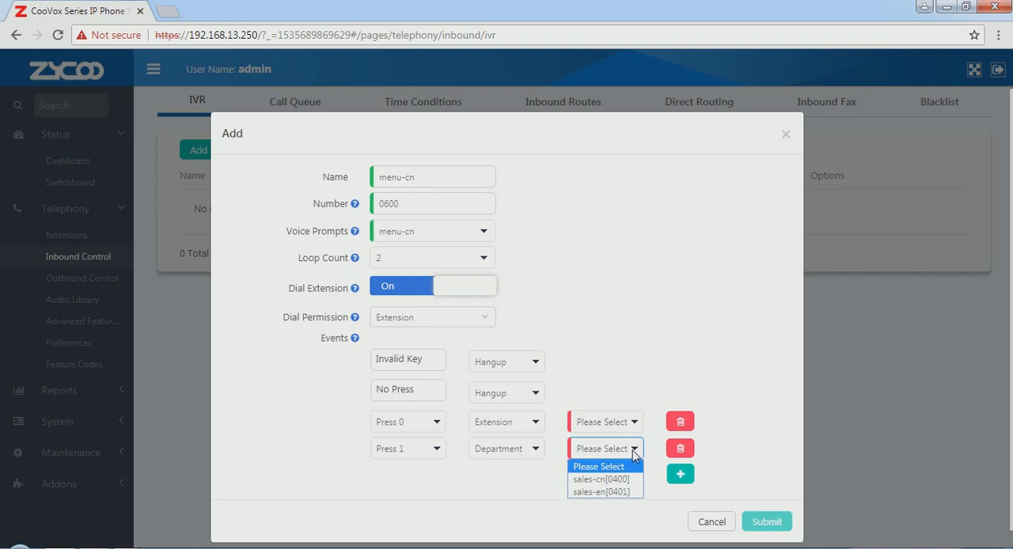
click(600, 478)
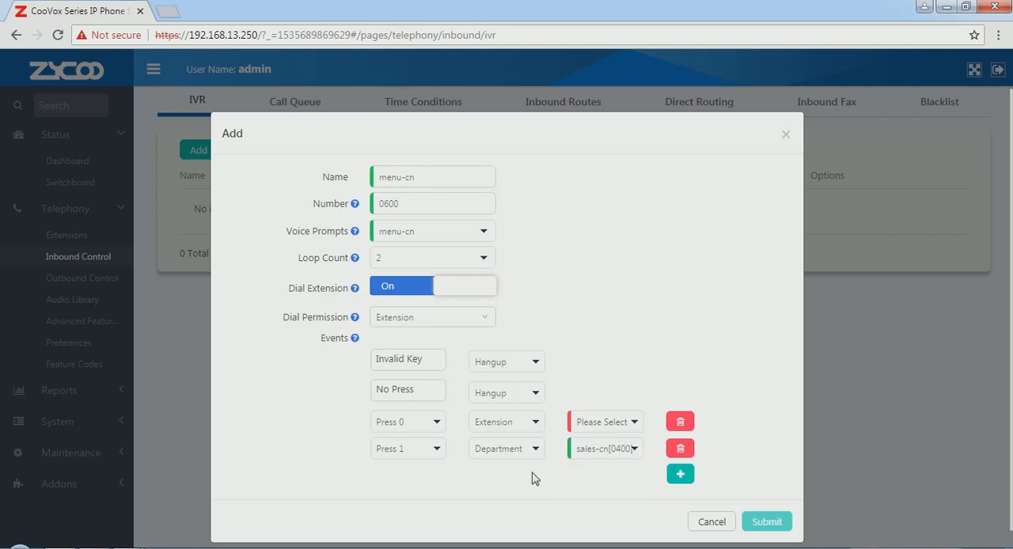
Add a Press 2 event to the menu-cn IVR and route it to the queue support-cn[0300]
click(681, 475)
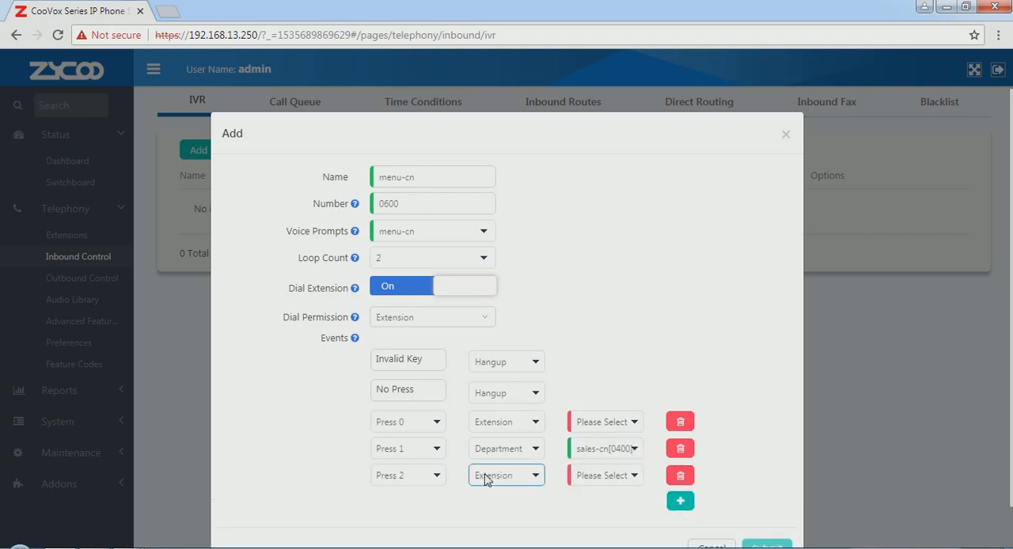
click(543, 481)
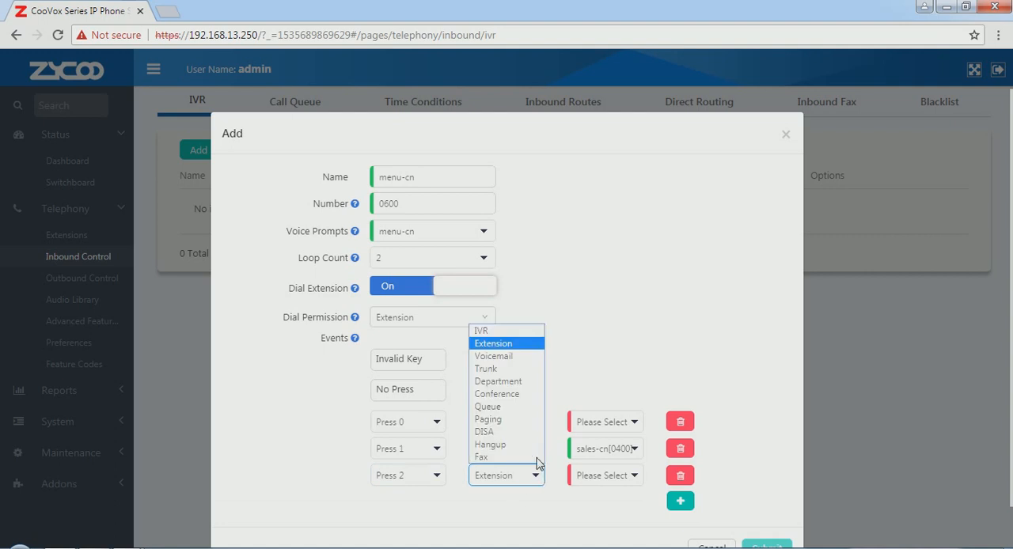
click(525, 407)
click(634, 479)
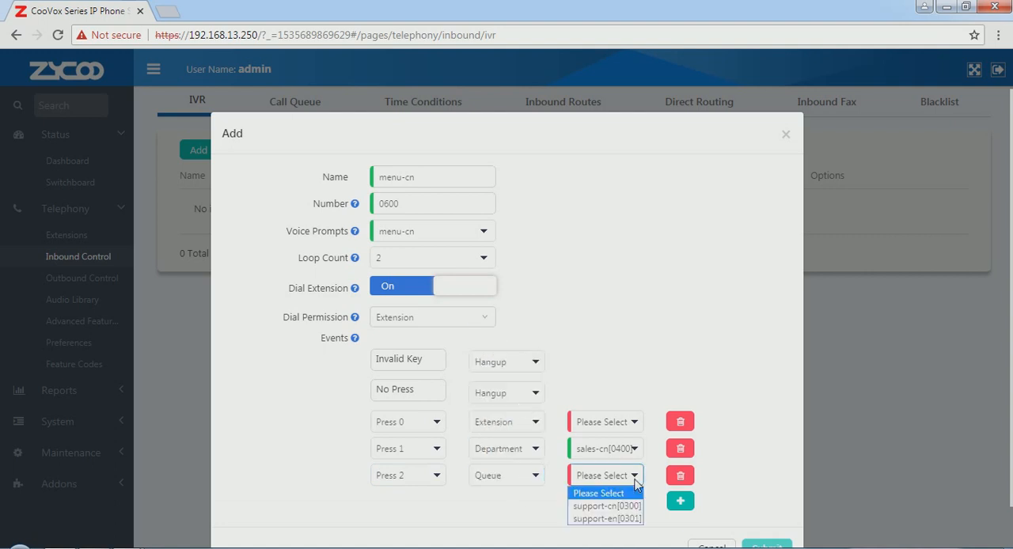
click(615, 508)
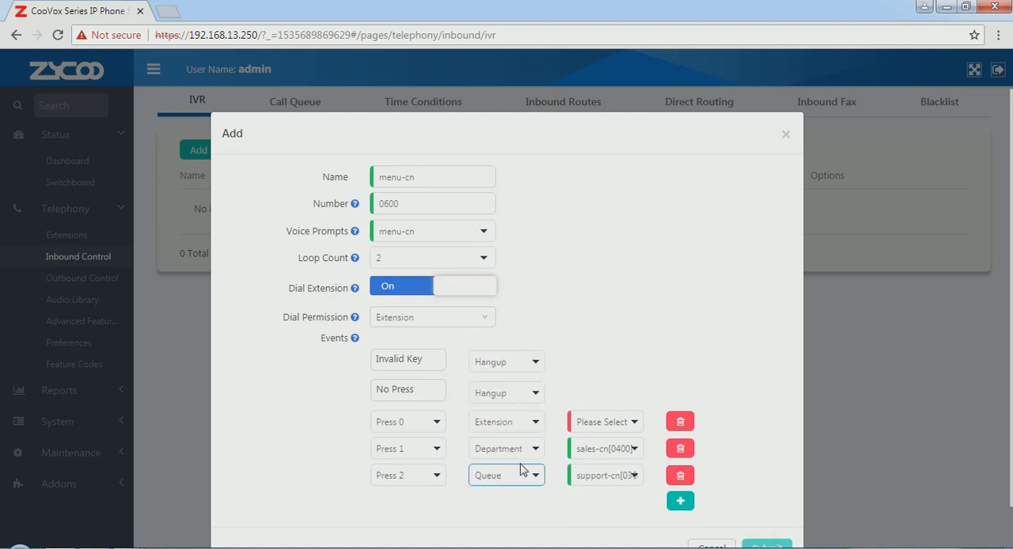
Route the Press 0 event to extension 100[100] and submit the menu-cn IVR
click(631, 429)
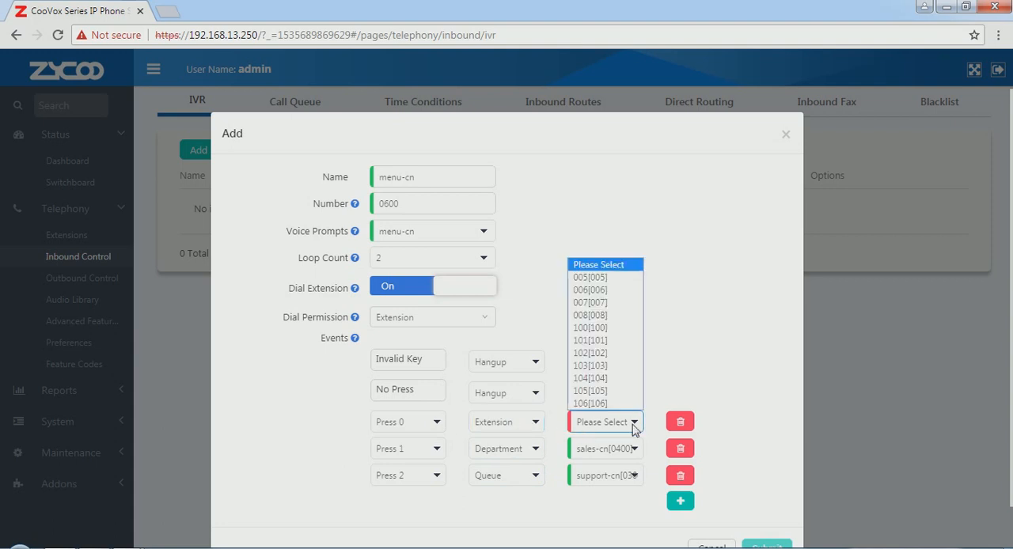
click(625, 330)
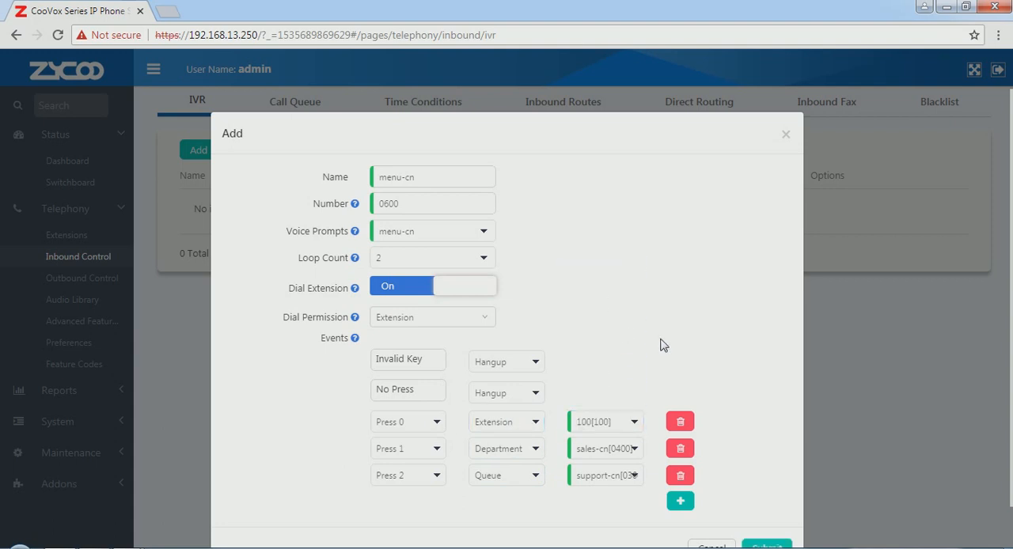
click(762, 546)
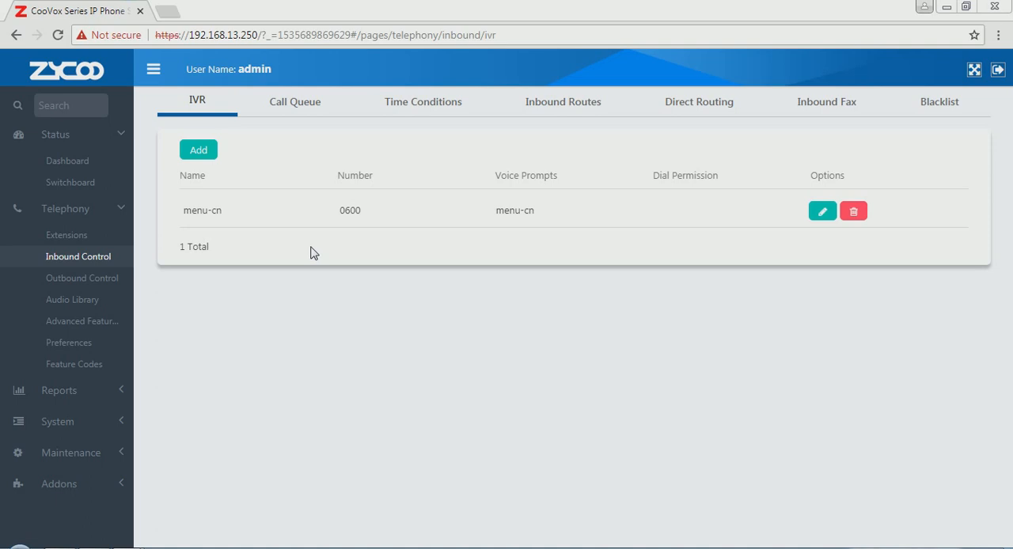
Start another IVR named menu-en, with menu-en as its voice prompt
click(207, 150)
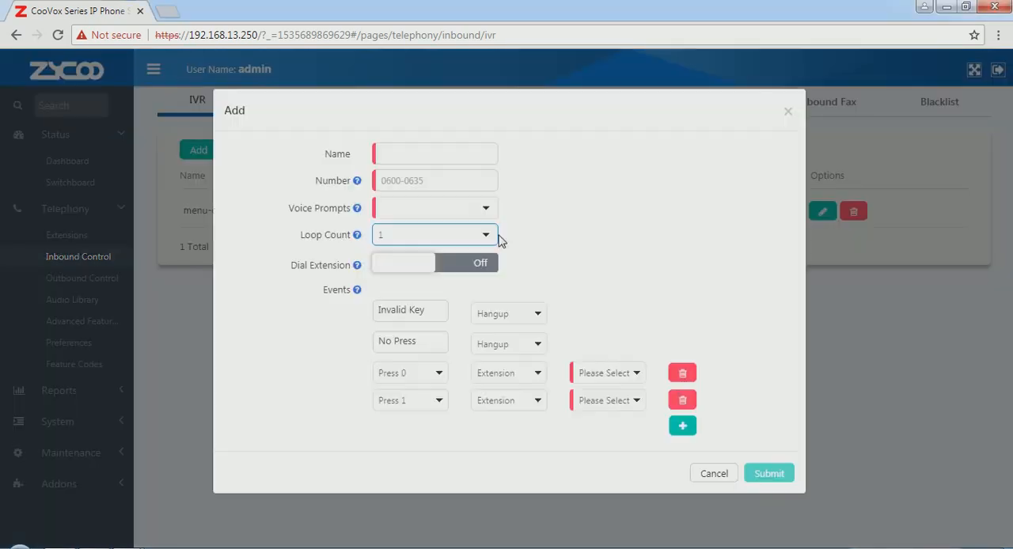
click(437, 178)
text(menu-en)
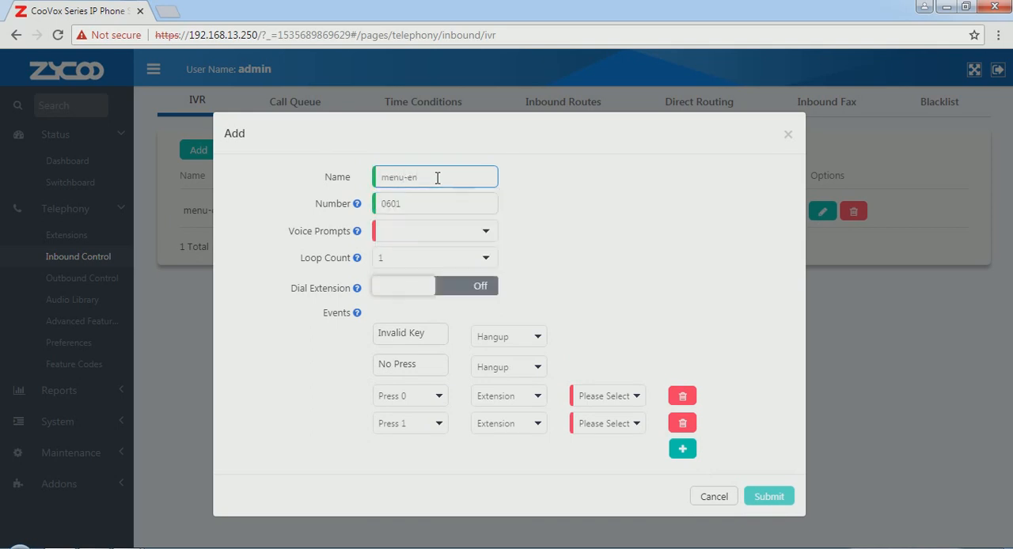
click(484, 230)
click(422, 275)
Set the menu-en IVR's loop count to 2 and turn on extension dialing
click(486, 258)
click(419, 292)
click(416, 290)
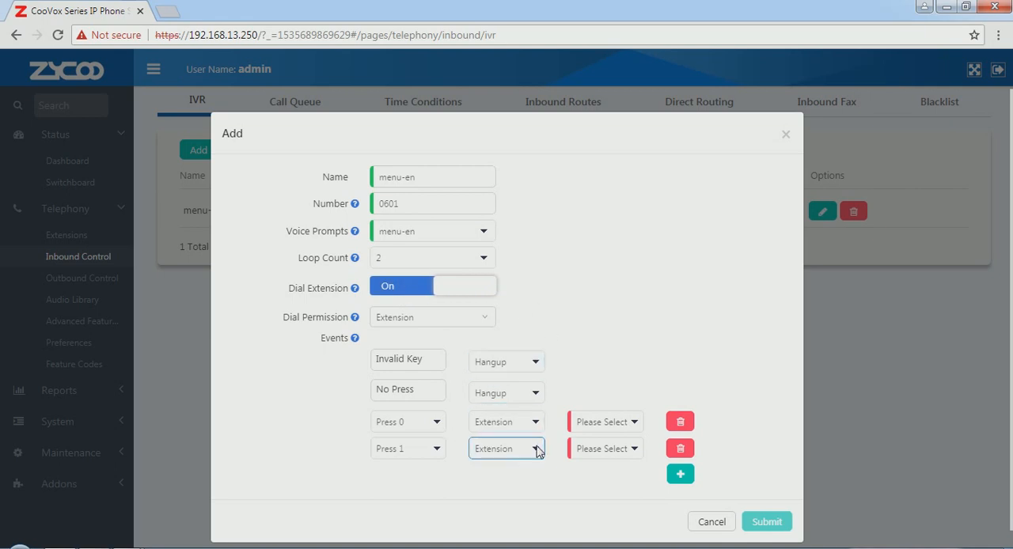
Route the menu-en IVR's Press 0 event to extension 100[100] and Press 1 to the department sales-en[0401]
click(633, 428)
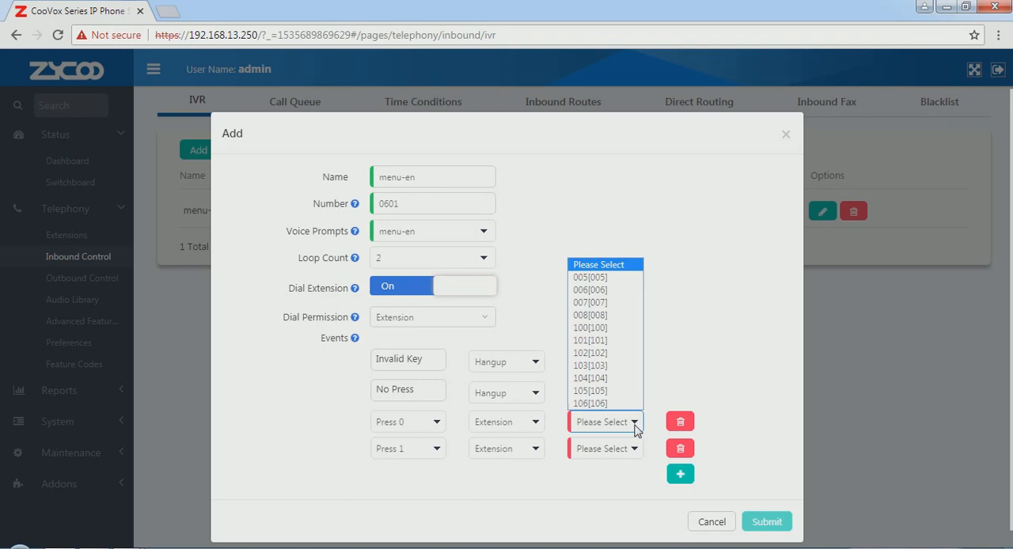
click(632, 328)
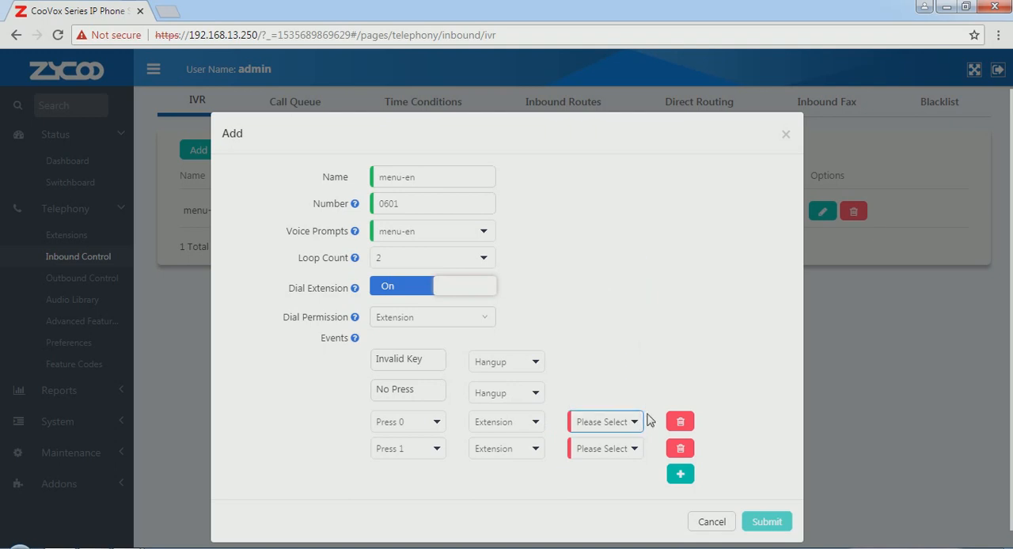
click(539, 456)
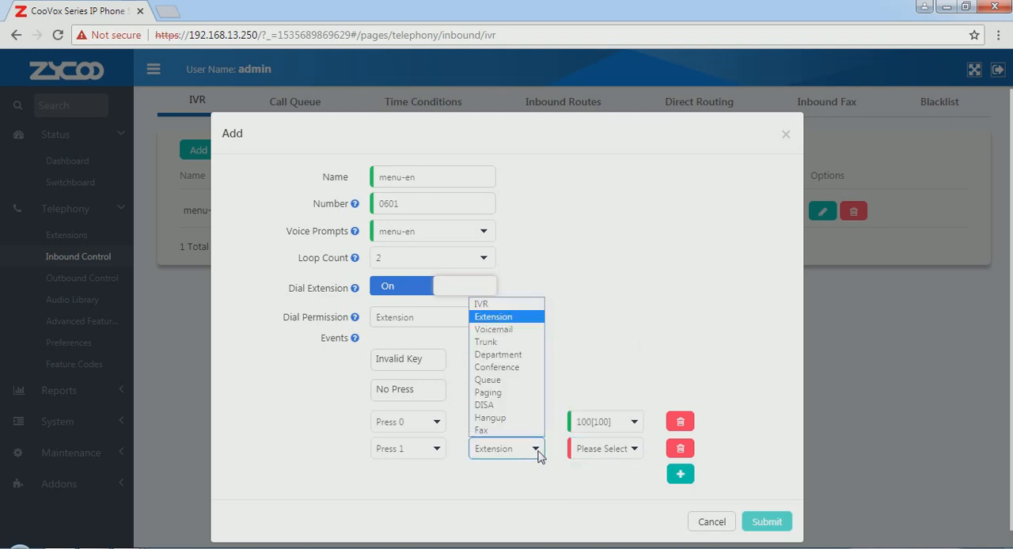
click(521, 356)
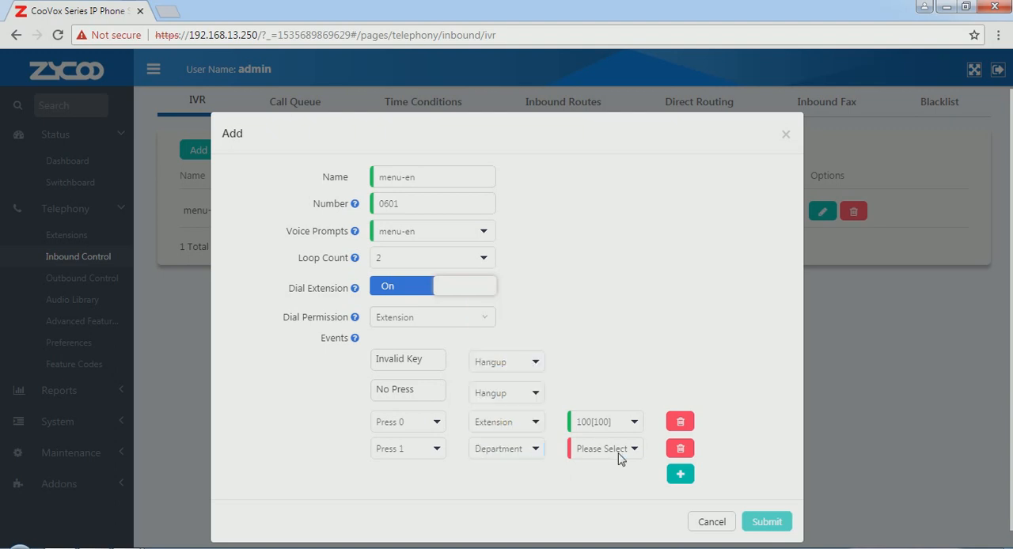
click(635, 452)
click(598, 491)
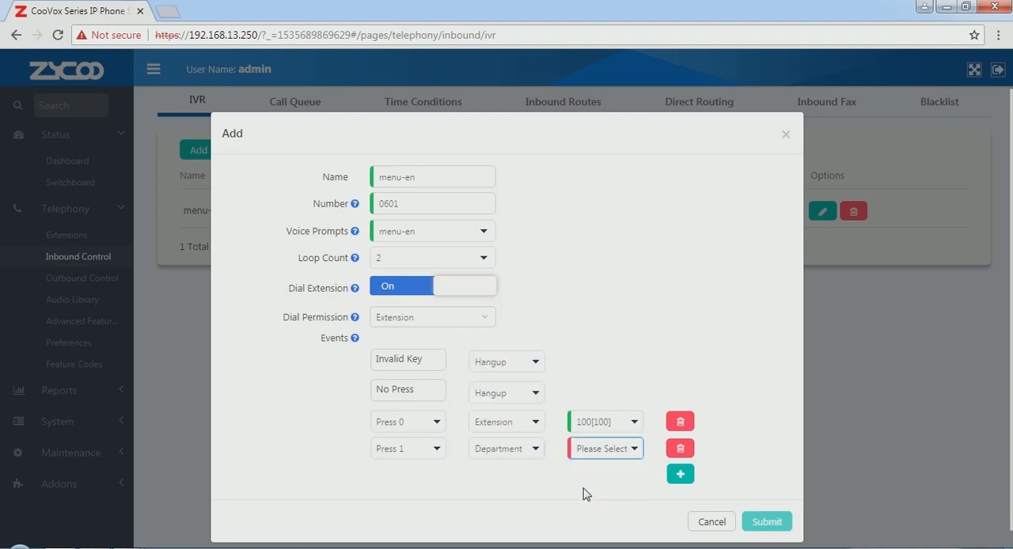
Add a Press 2 event routed to the queue support-en[0301] and submit the menu-en IVR
click(680, 475)
click(525, 476)
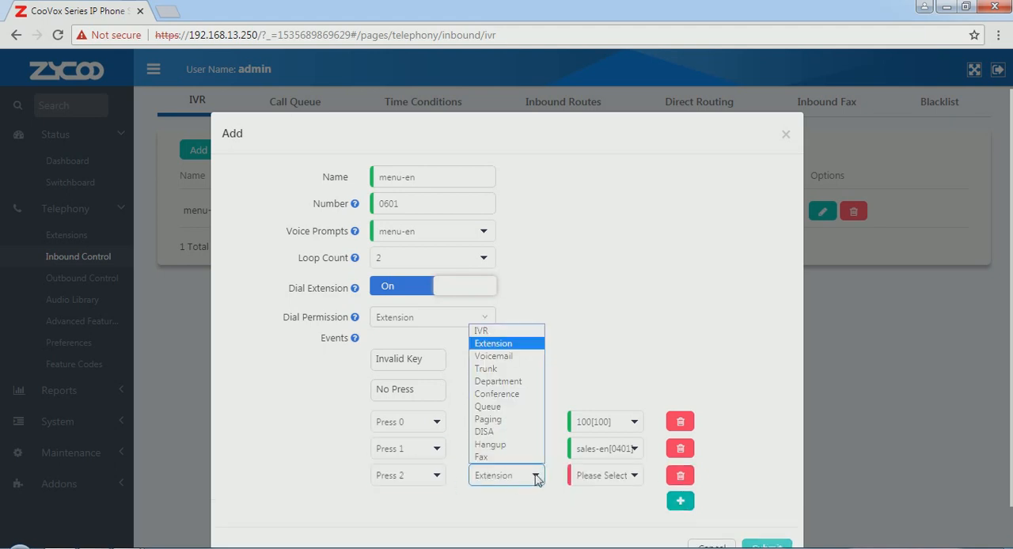
click(520, 407)
click(635, 476)
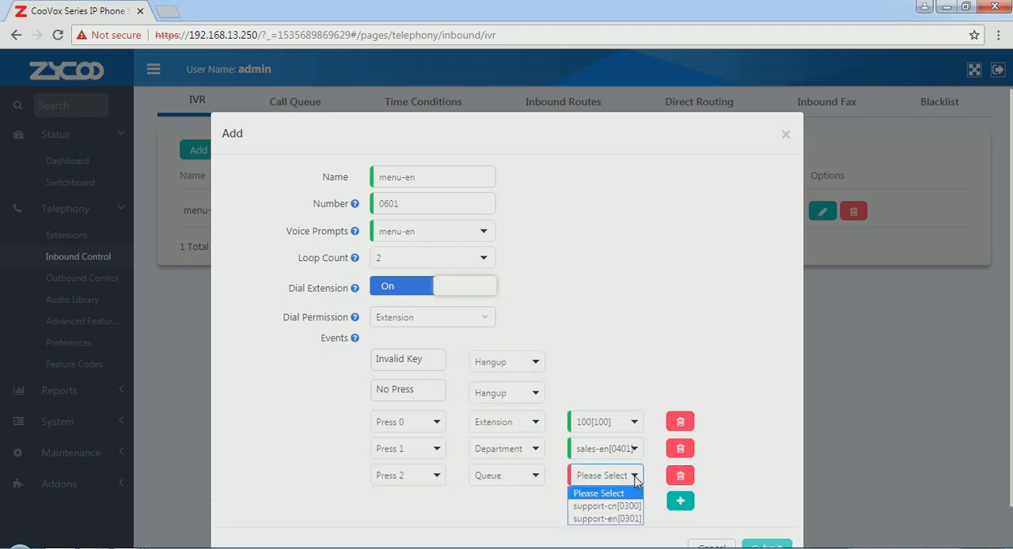
click(605, 520)
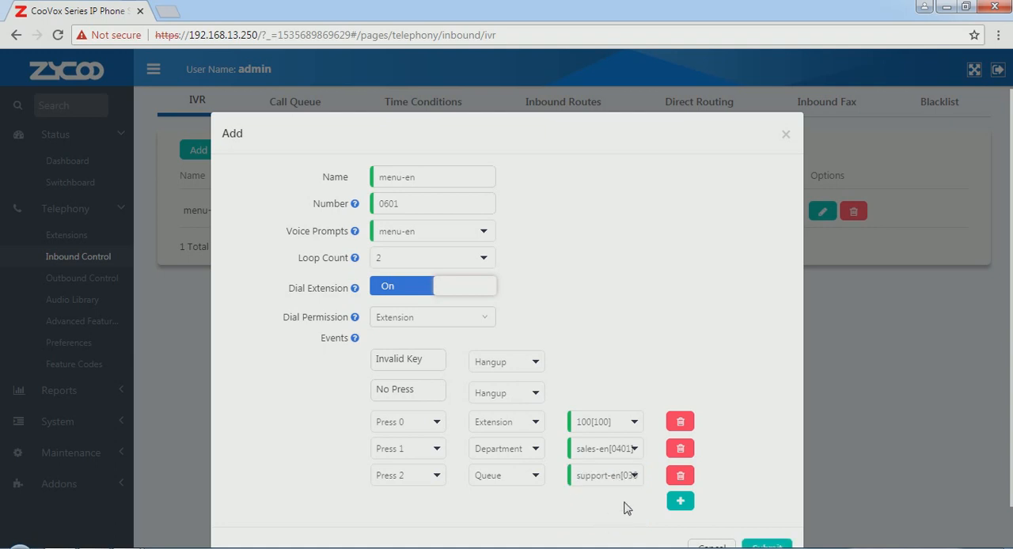
click(766, 546)
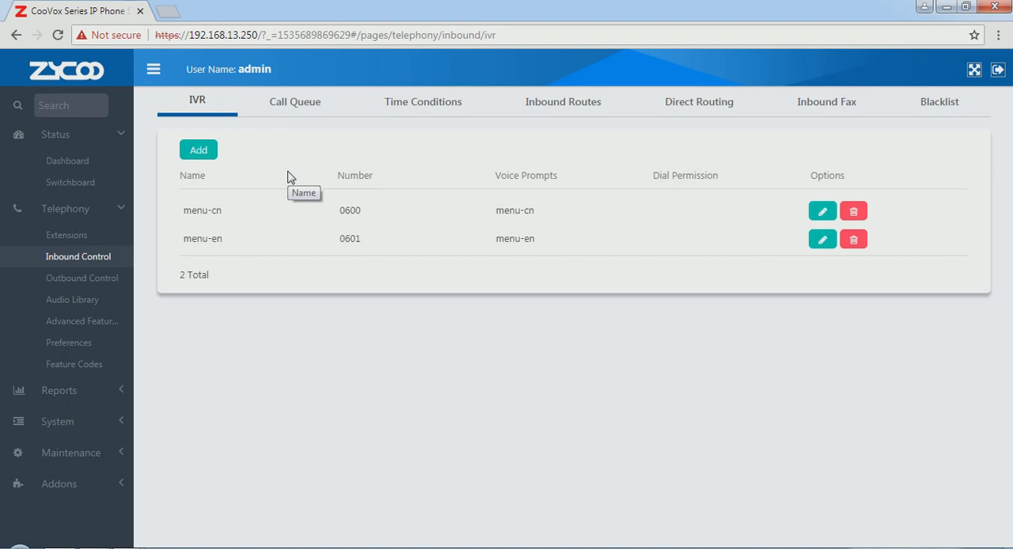
Start a third IVR named language, with language as its voice prompt
click(200, 152)
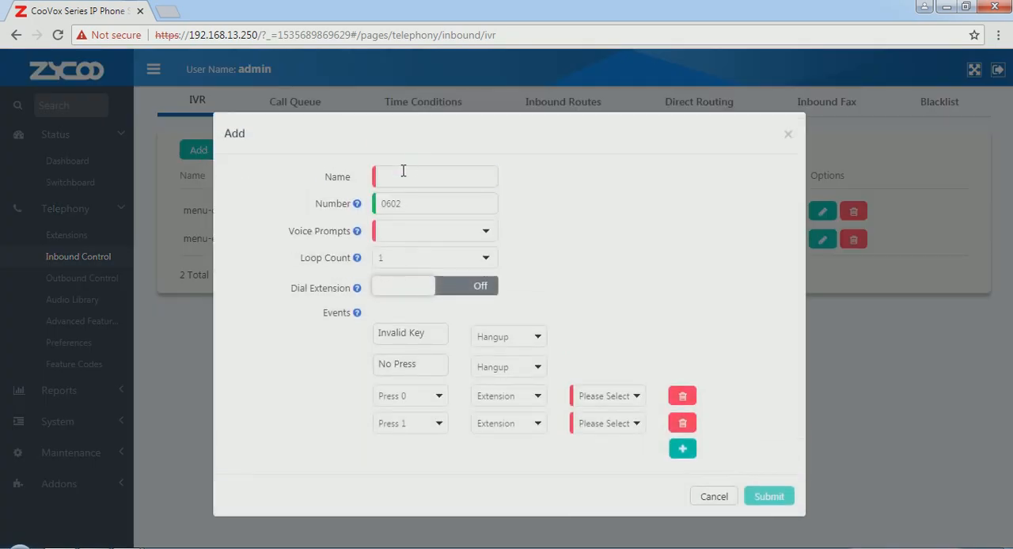
click(402, 176)
text(language)
click(488, 232)
click(440, 250)
Set the language IVR's loop count to 2 and turn on extension dialing
click(486, 260)
click(449, 288)
click(421, 293)
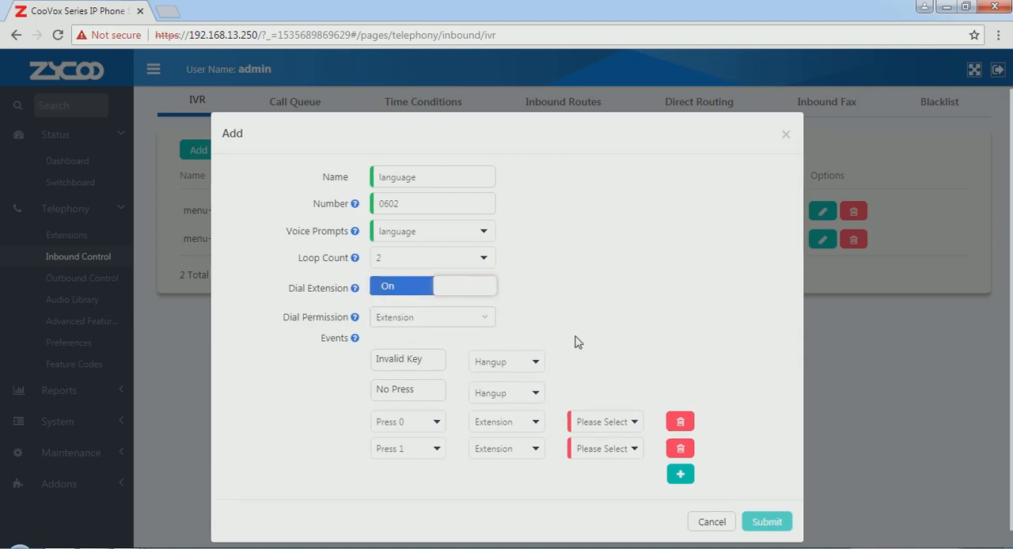
Route the language IVR's Press 0 event to the IVR menu-cn[0600] and Press 1 to the IVR menu-en[0601], and submit it
click(538, 426)
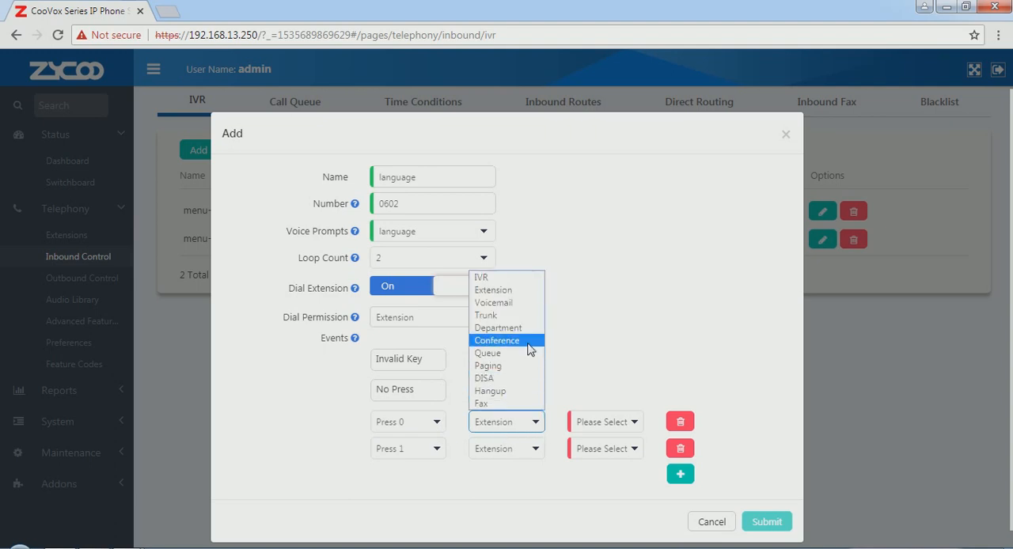
click(523, 278)
click(635, 423)
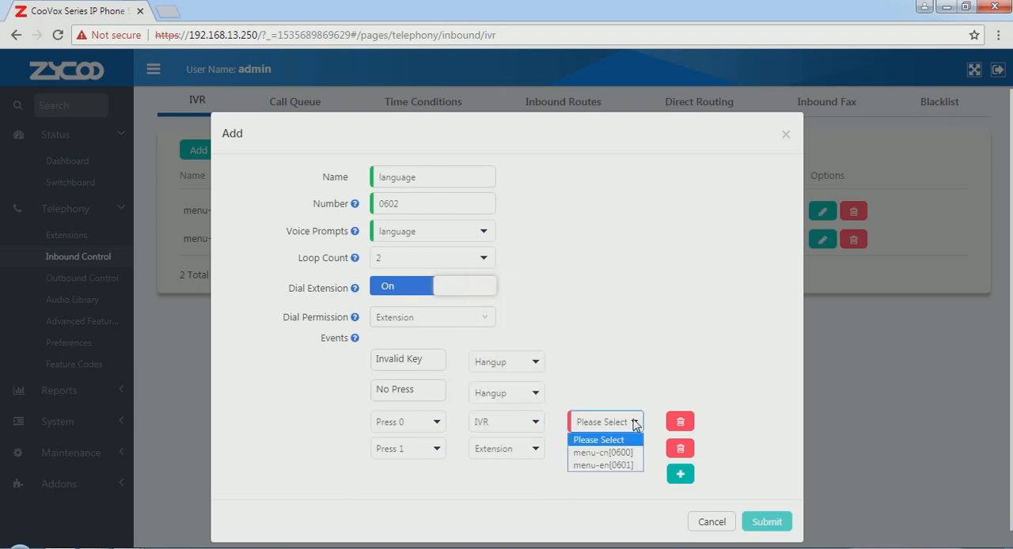
click(570, 453)
click(537, 456)
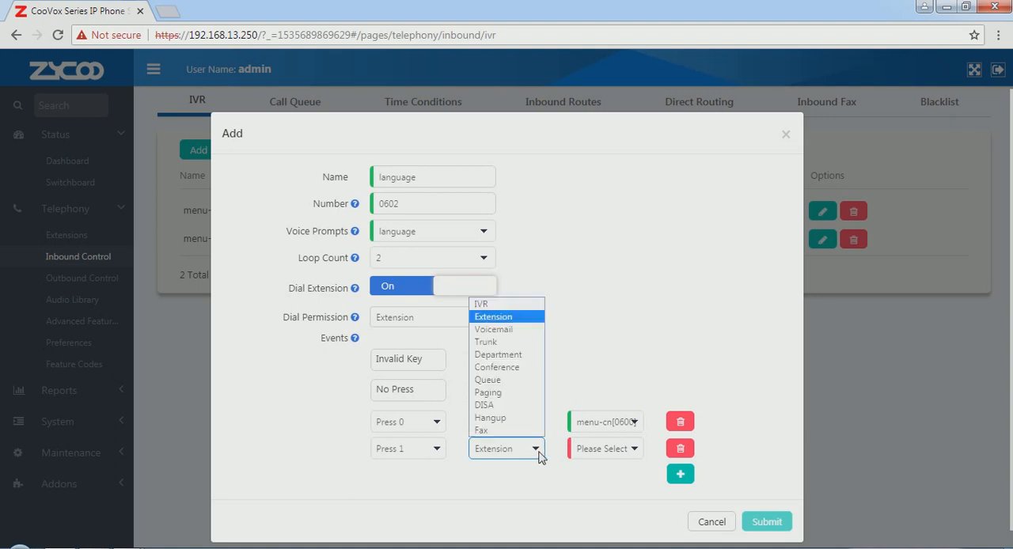
click(507, 304)
click(634, 455)
click(603, 492)
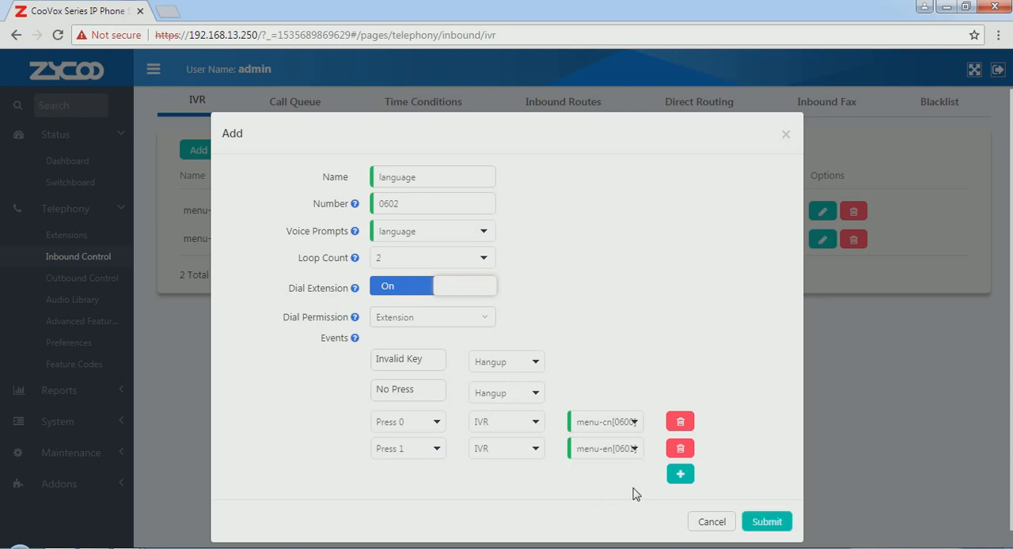
click(761, 526)
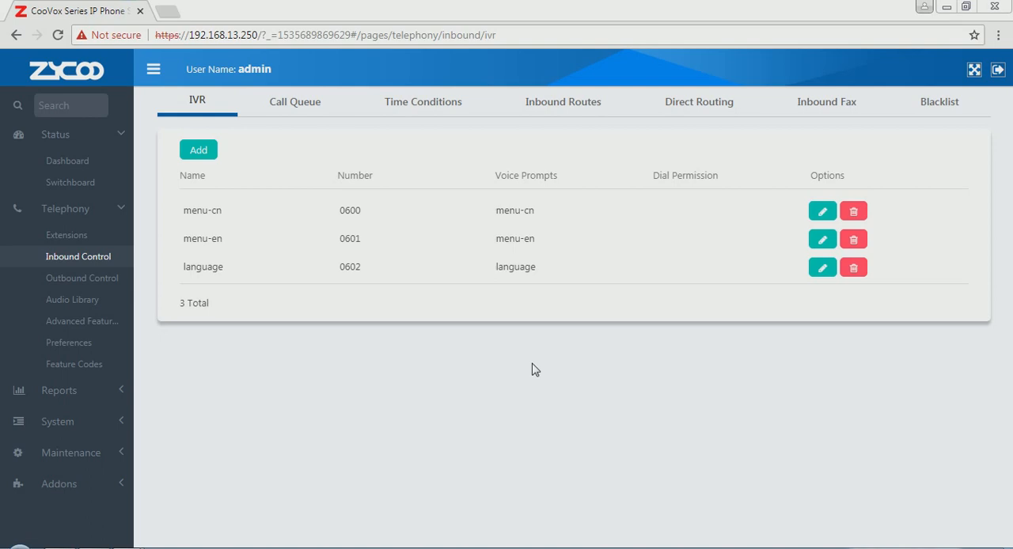
key(alt+Tab)
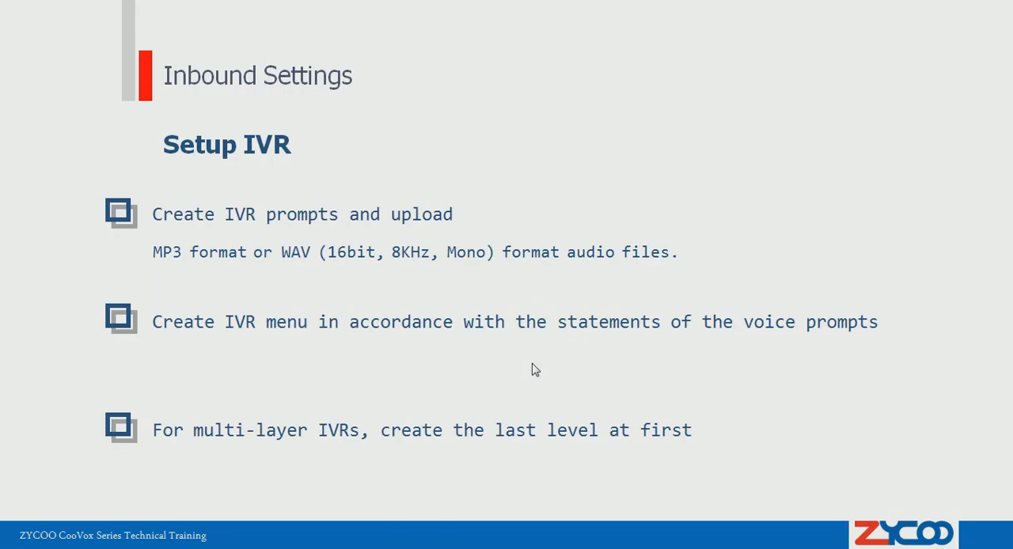
click(533, 364)
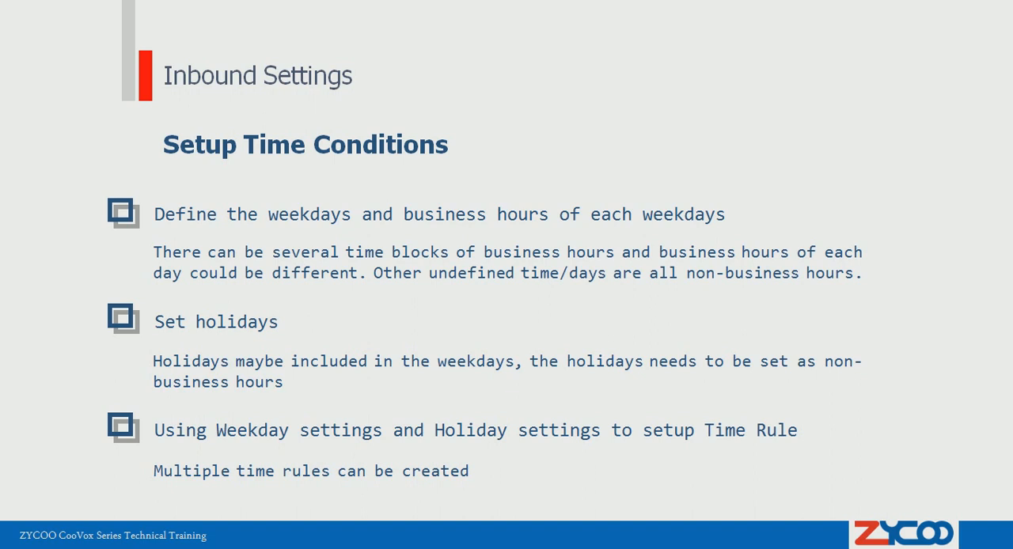
key(alt+Tab)
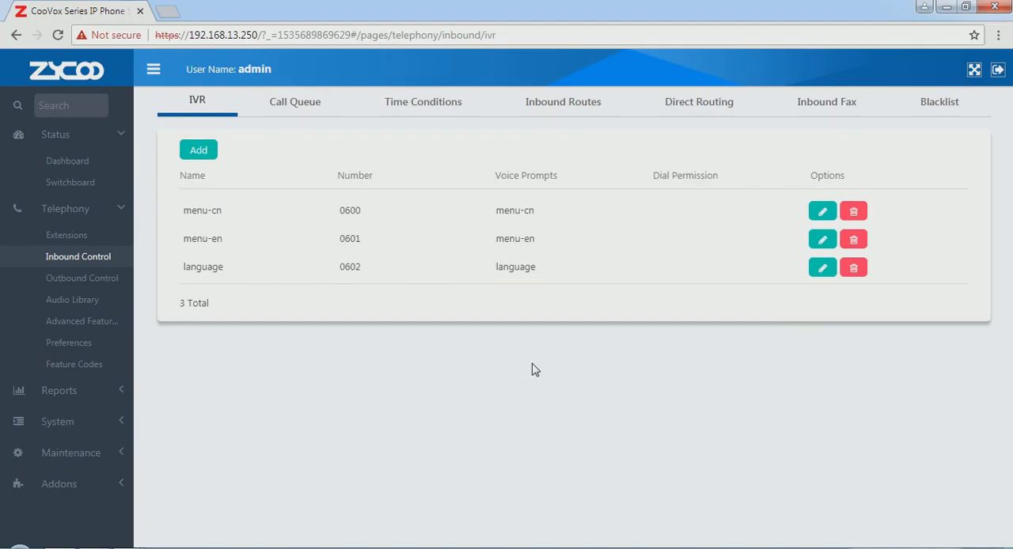
Examine the business hours of the default office time entry and the dates of the myholidays entry in the time conditions
click(418, 110)
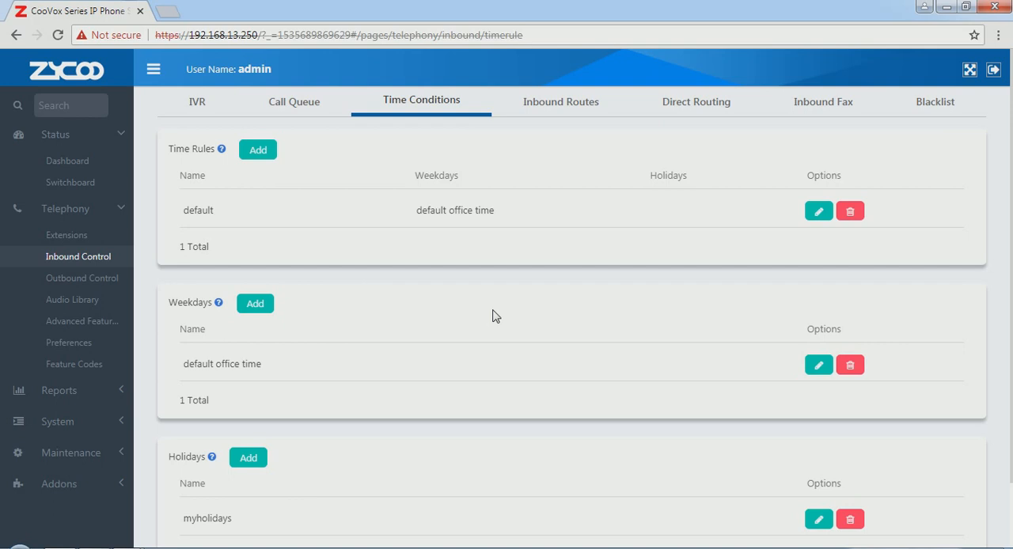
click(818, 365)
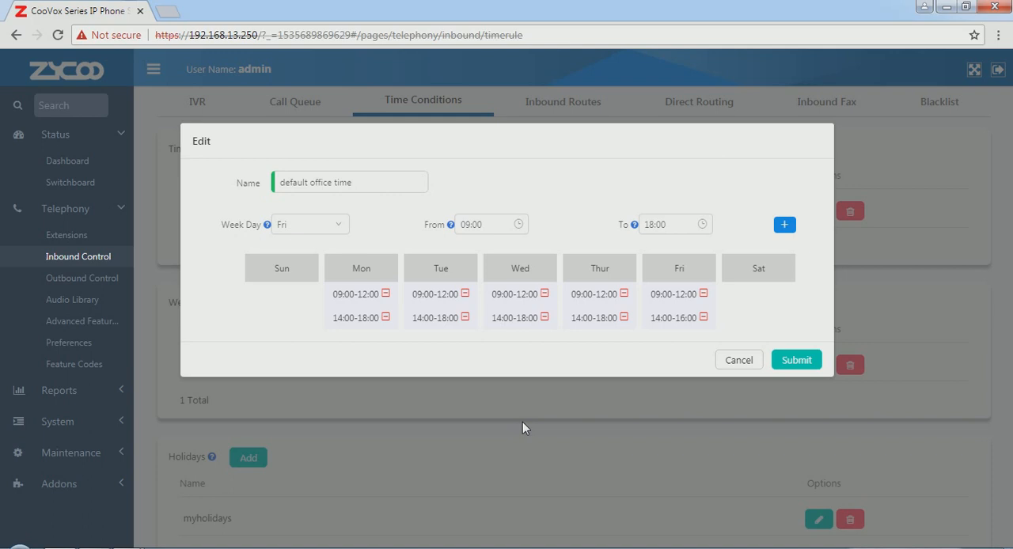
click(738, 364)
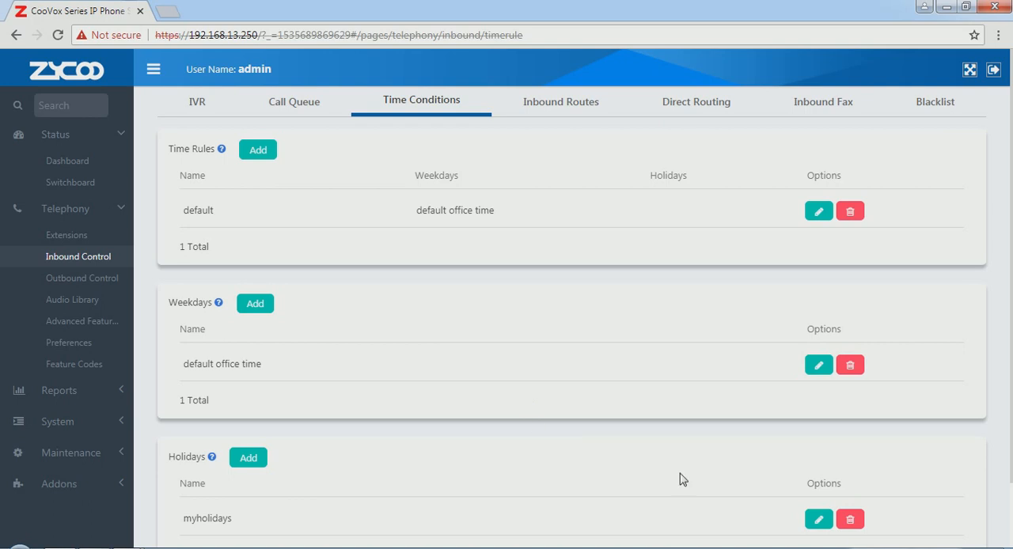
click(815, 523)
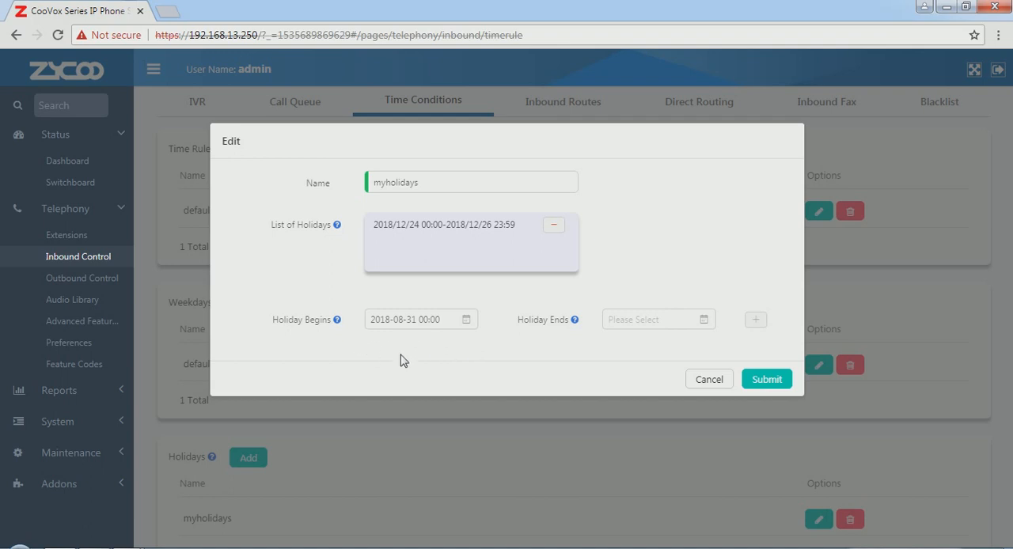
click(709, 380)
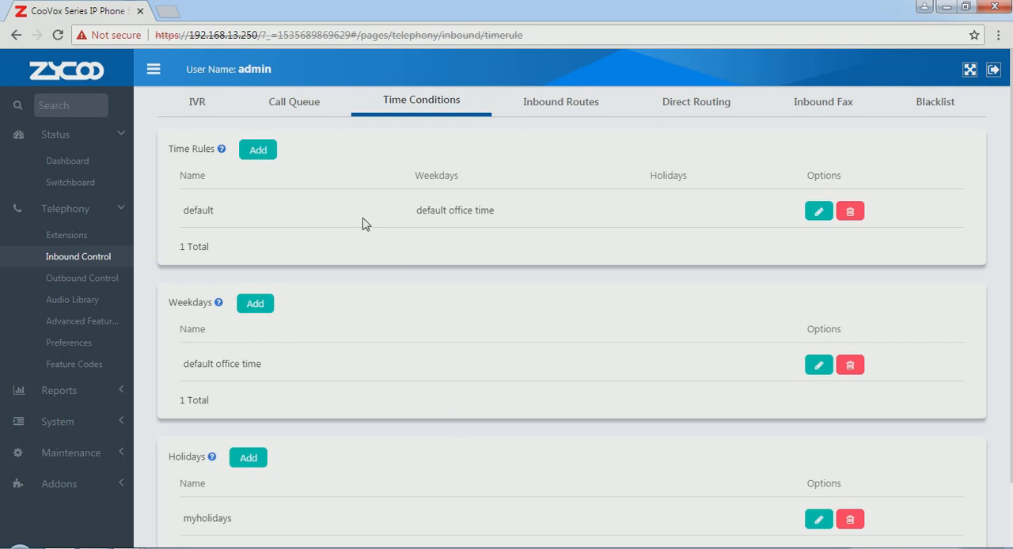
Assign the myholidays holiday set to the default time rule and submit the rule
click(816, 214)
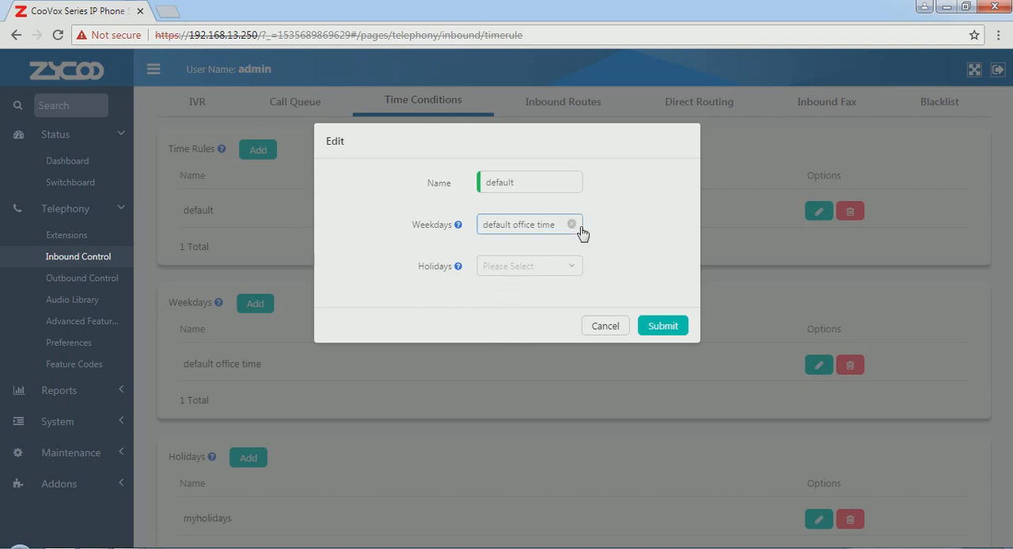
click(574, 274)
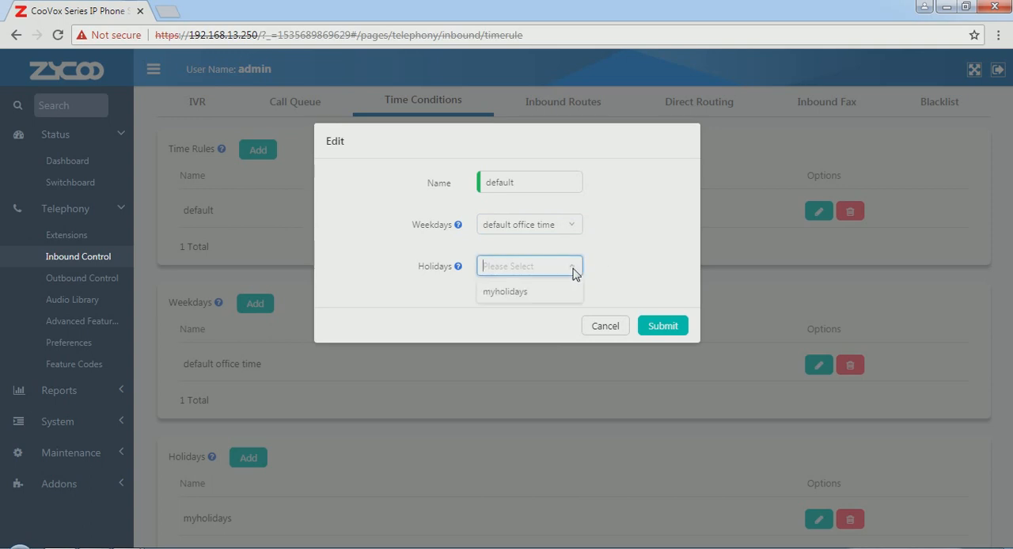
click(608, 240)
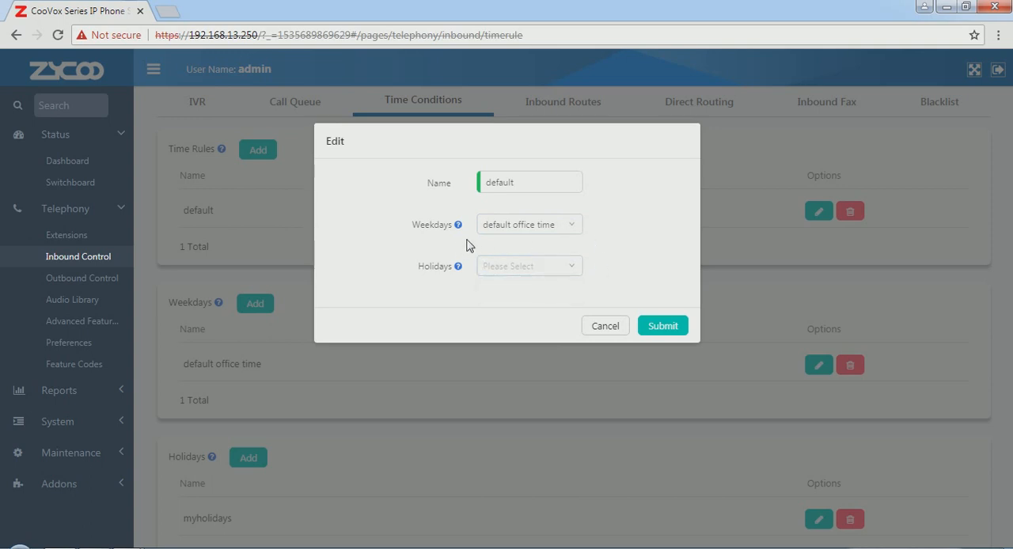
click(574, 273)
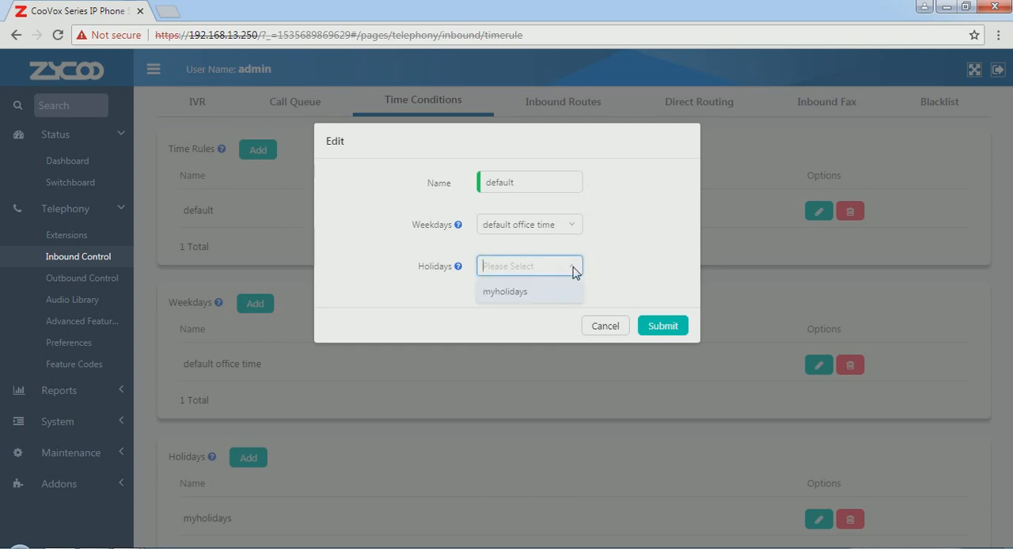
click(527, 292)
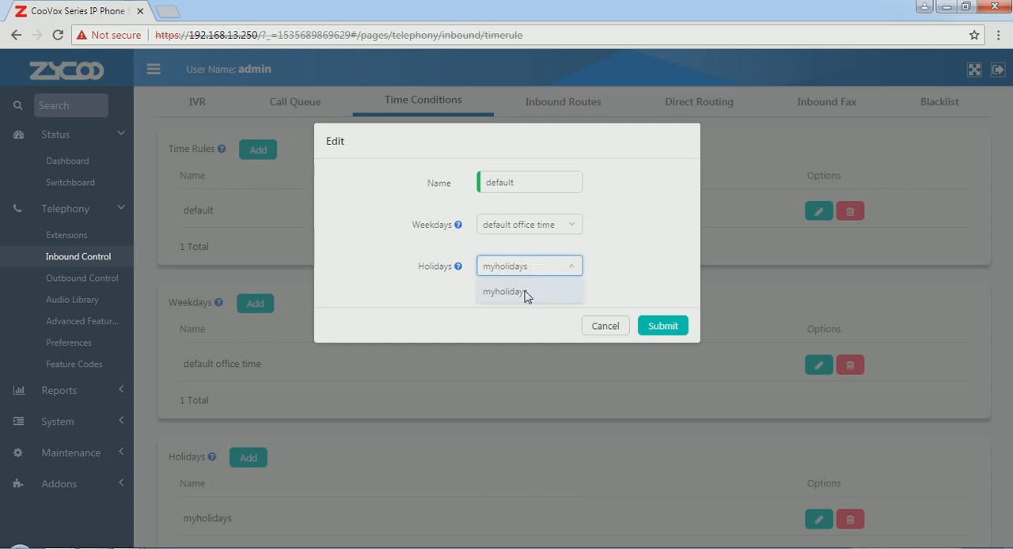
click(662, 330)
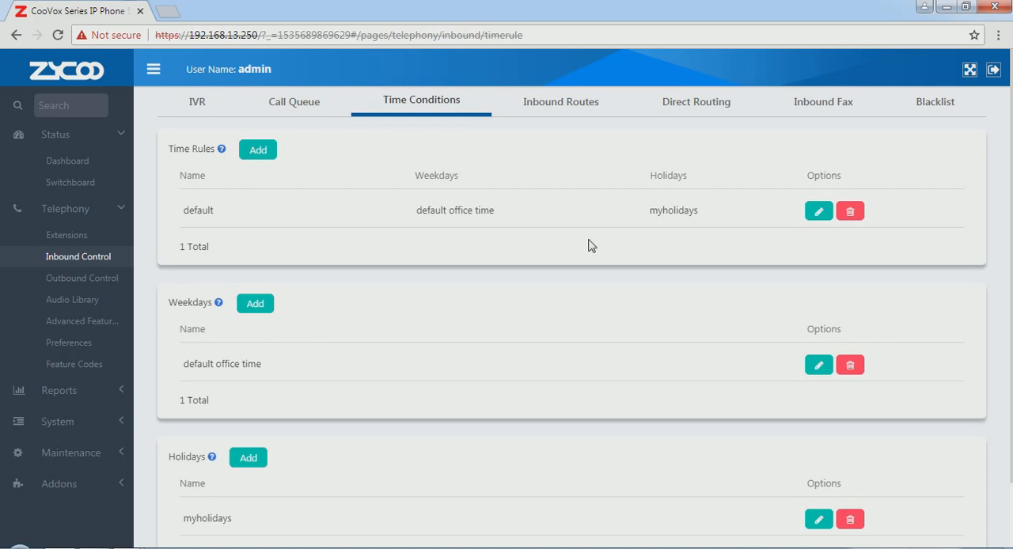
key(alt+Tab)
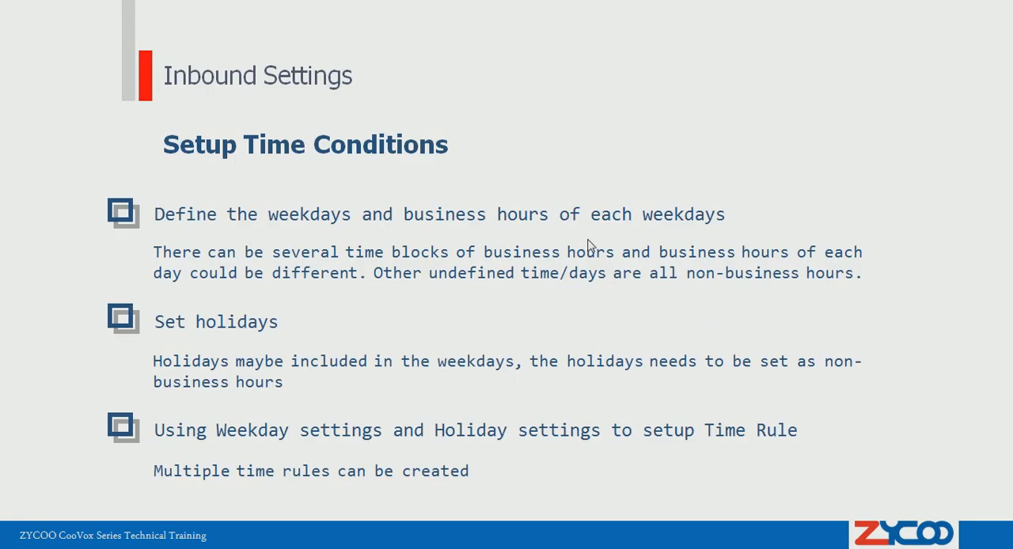
click(577, 241)
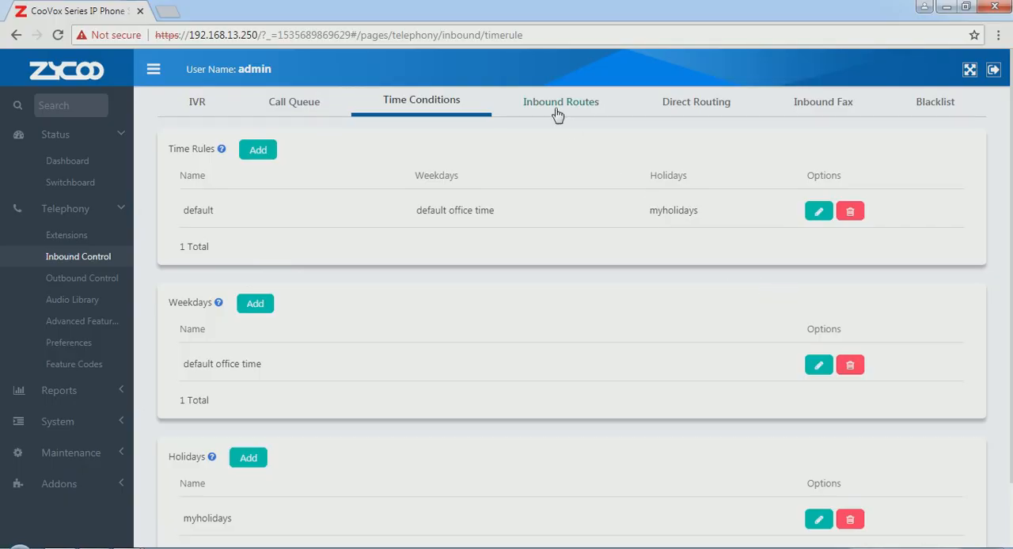
Bulk edit the inbound routes of all trunks with the default time rule and the IVR language[0602] for business hours
click(557, 114)
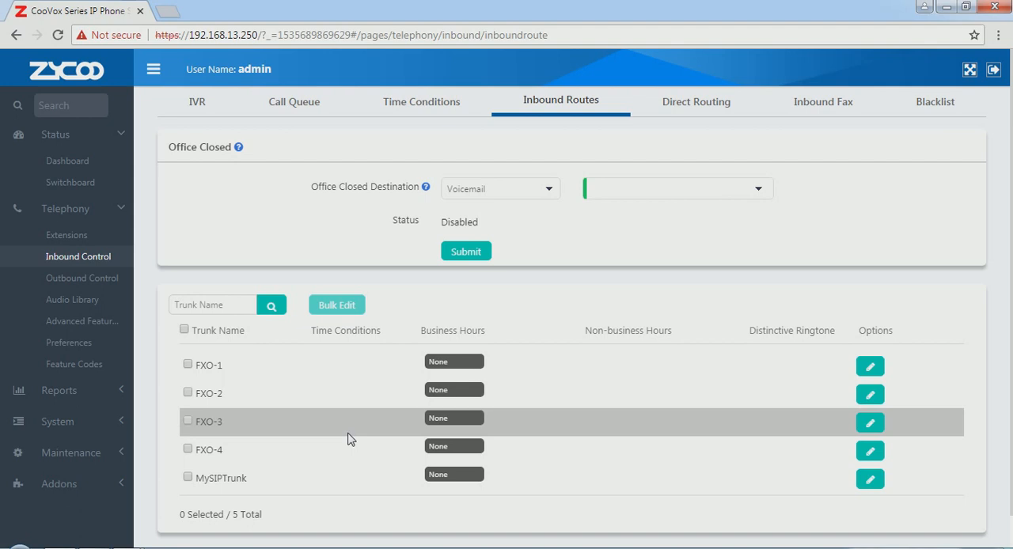
click(185, 330)
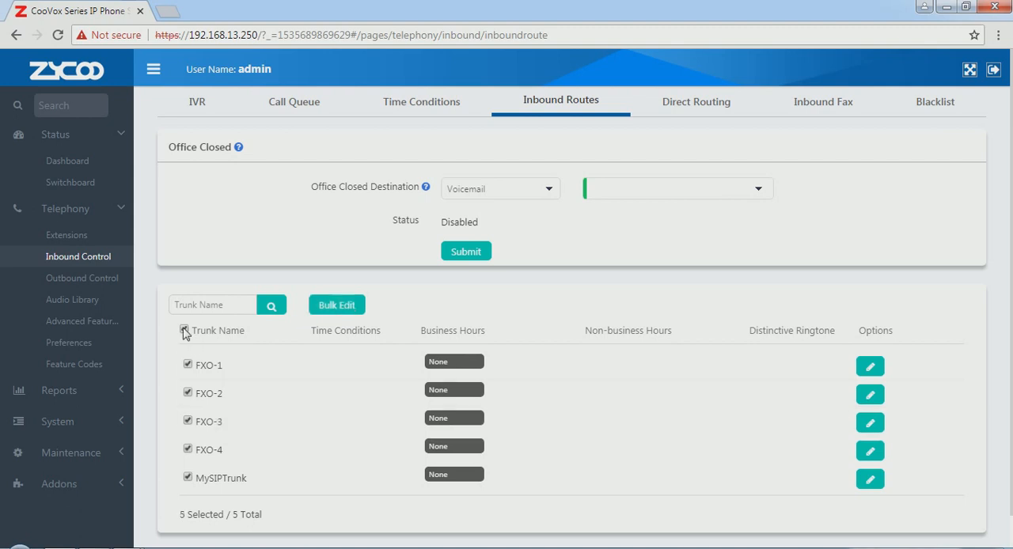
click(352, 306)
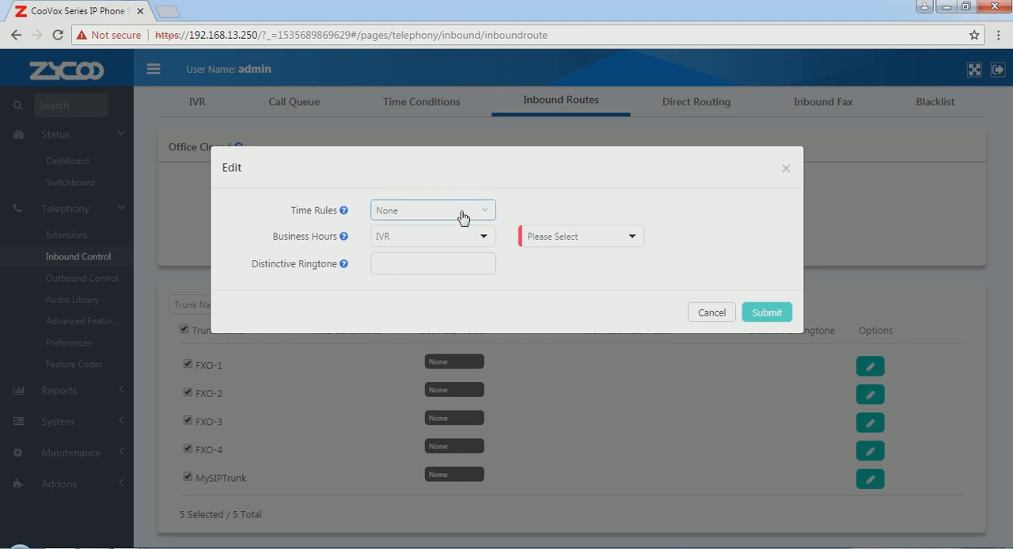
click(488, 212)
click(407, 261)
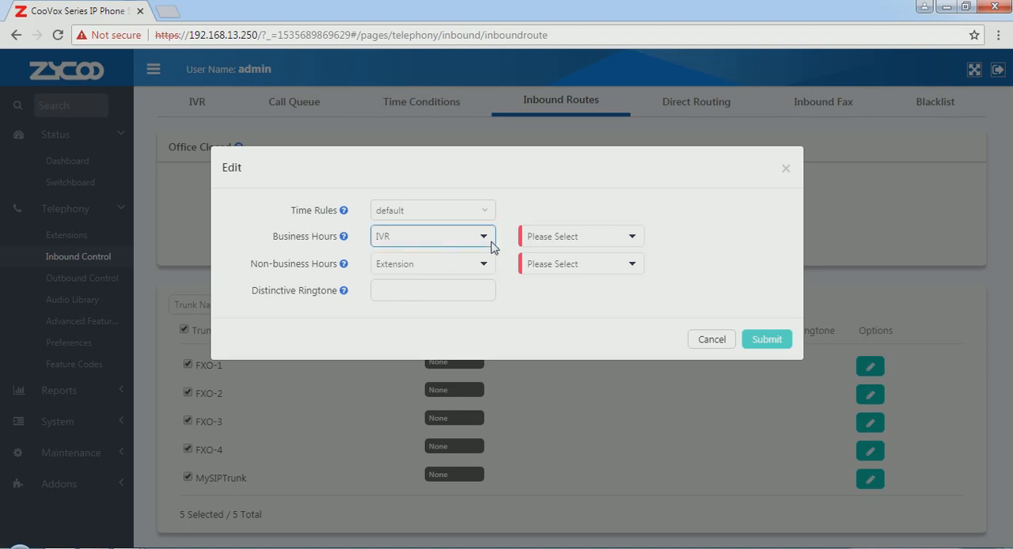
click(632, 240)
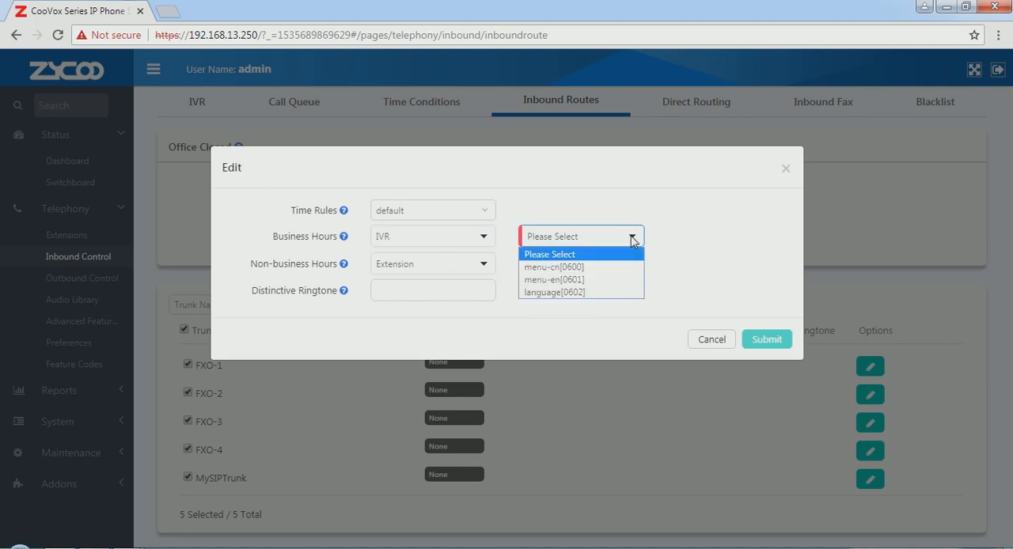
click(607, 293)
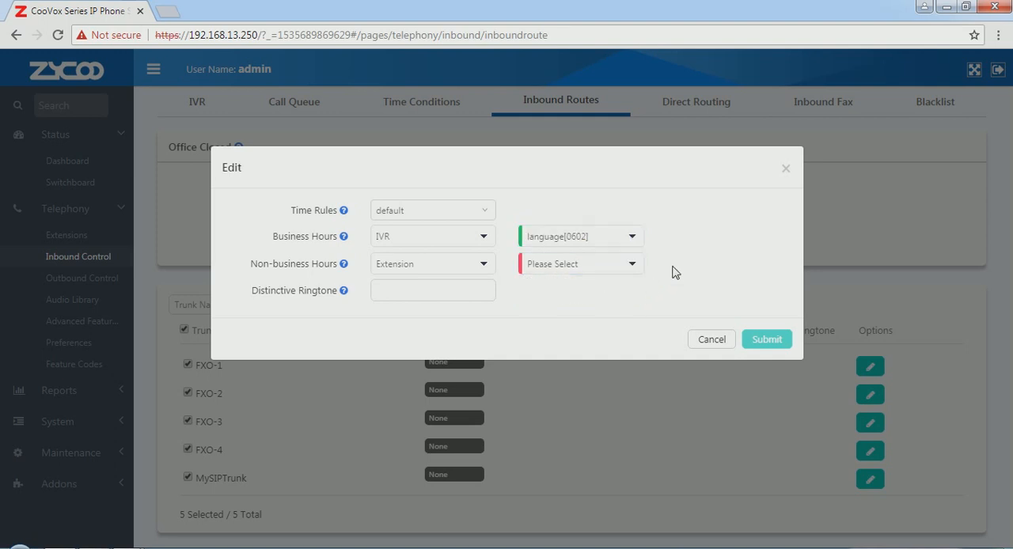
Send non-business hours calls to the voicemail of 100[100] and submit the bulk edit
click(485, 265)
click(446, 308)
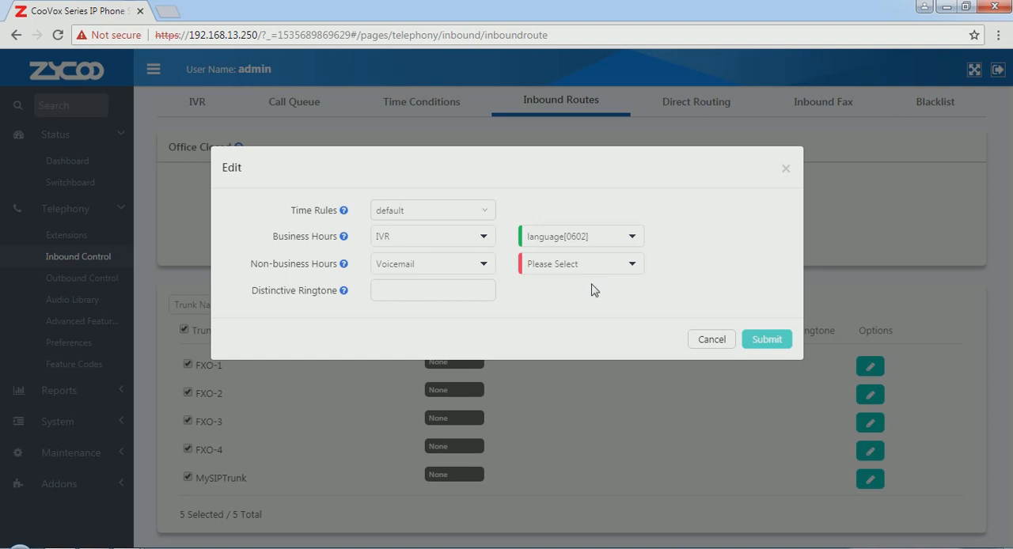
click(633, 270)
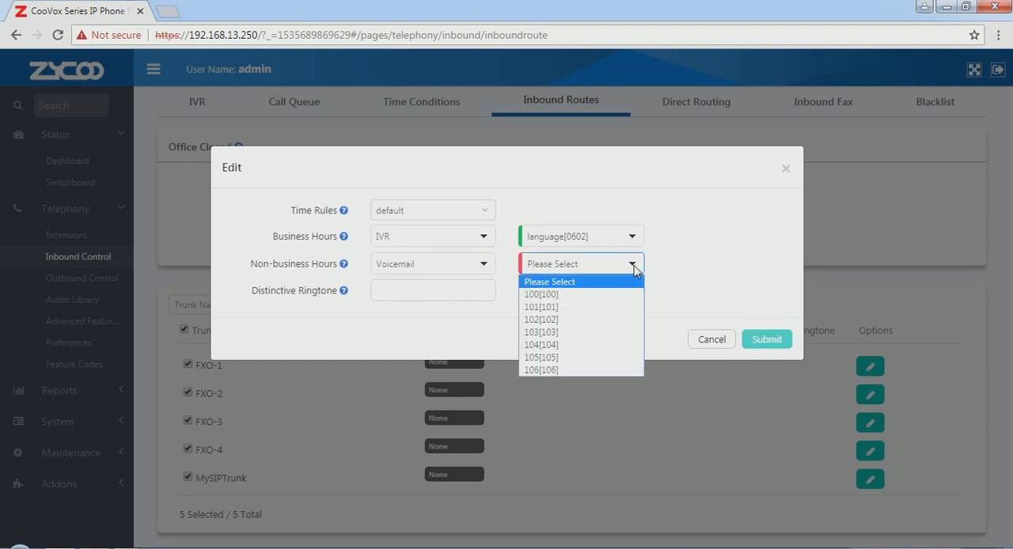
click(579, 296)
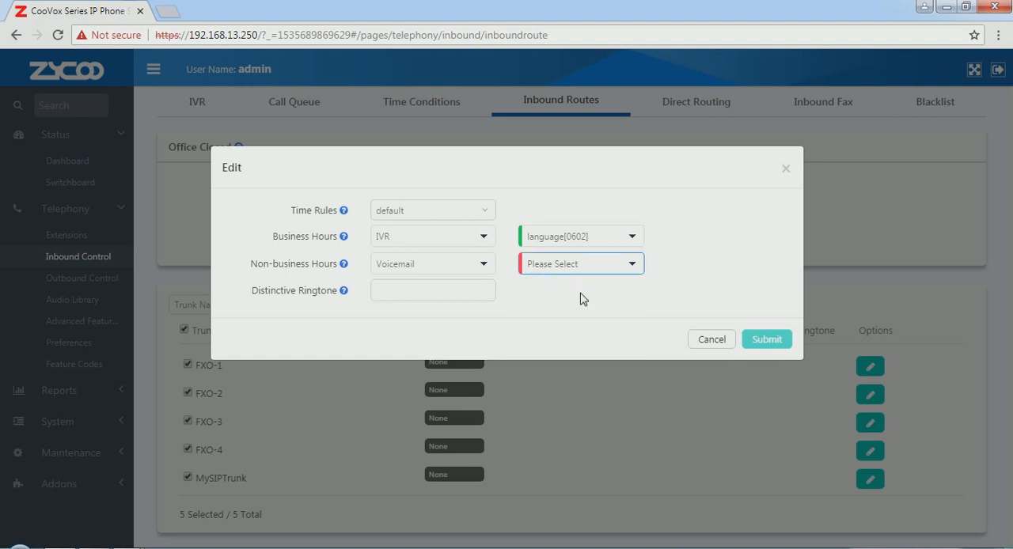
click(759, 342)
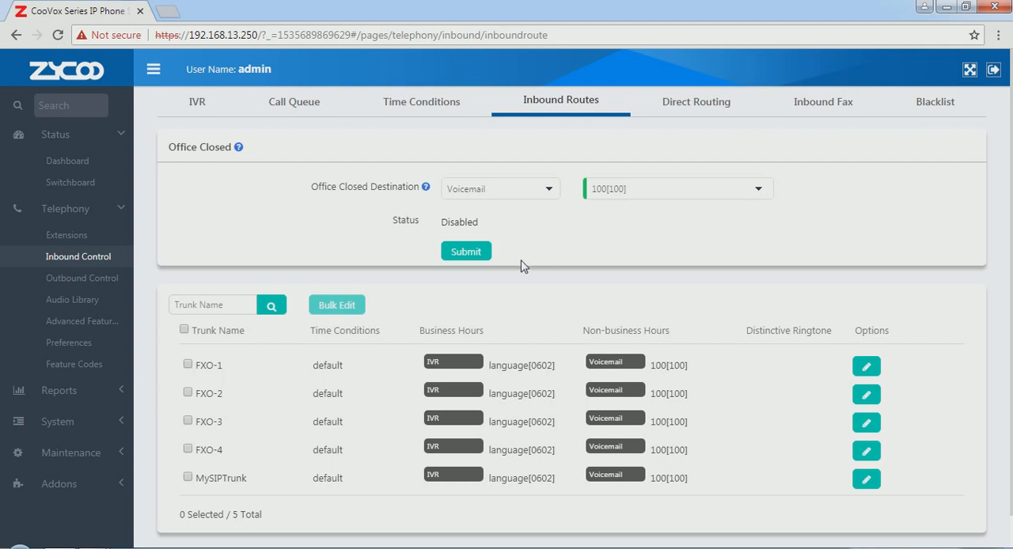
Look up the feature codes for switching Office Closed on and off
click(83, 365)
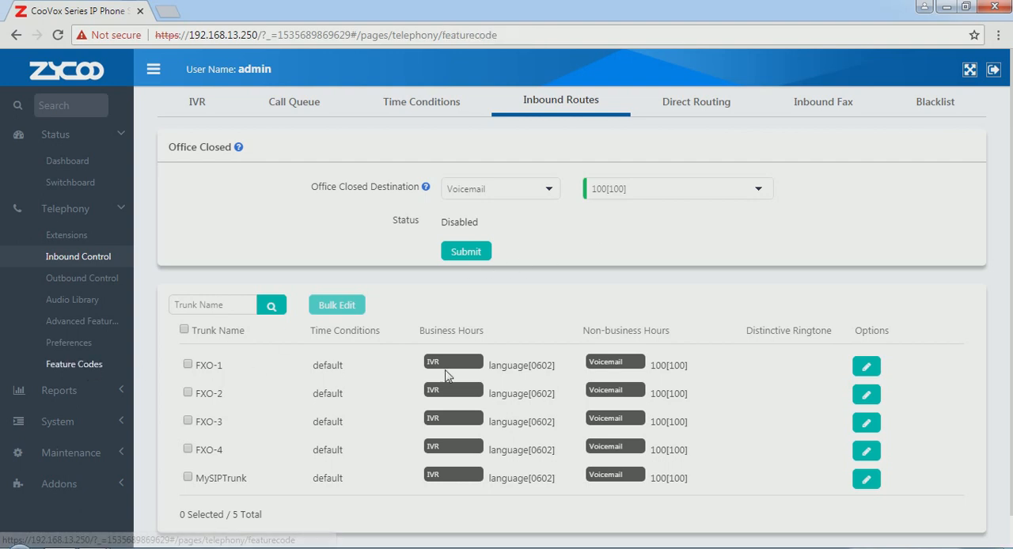
scroll(475, 388, down, 4)
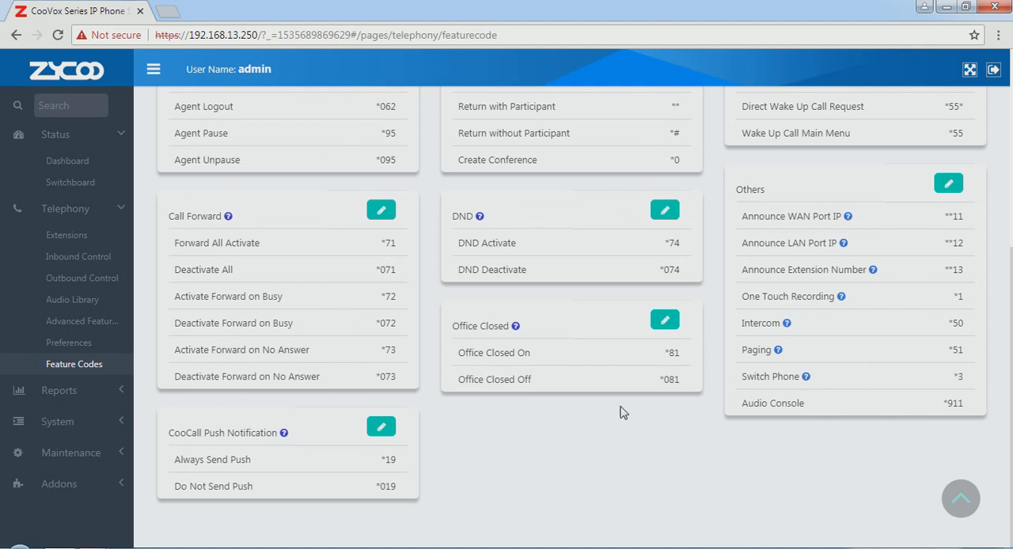
drag(459, 352, 550, 391)
click(645, 432)
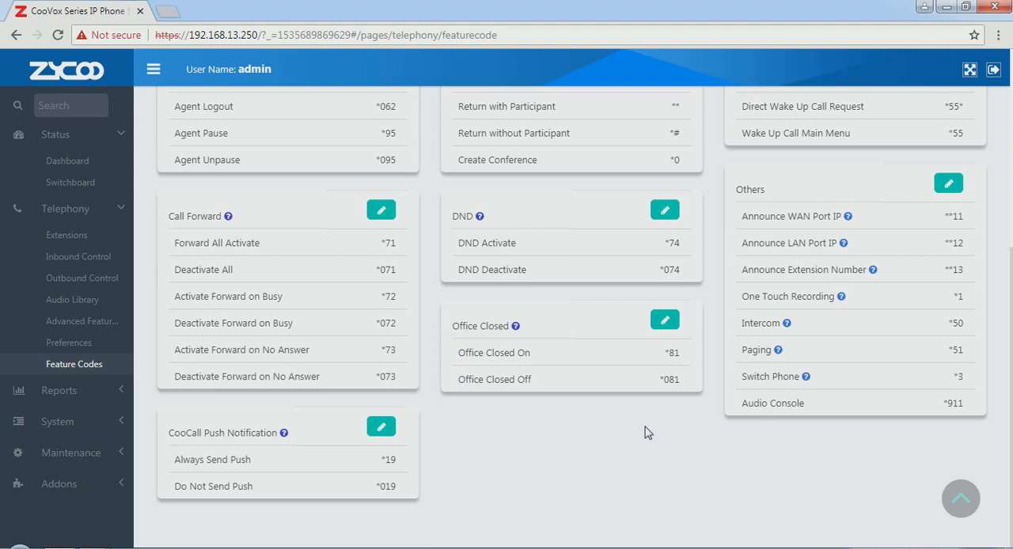
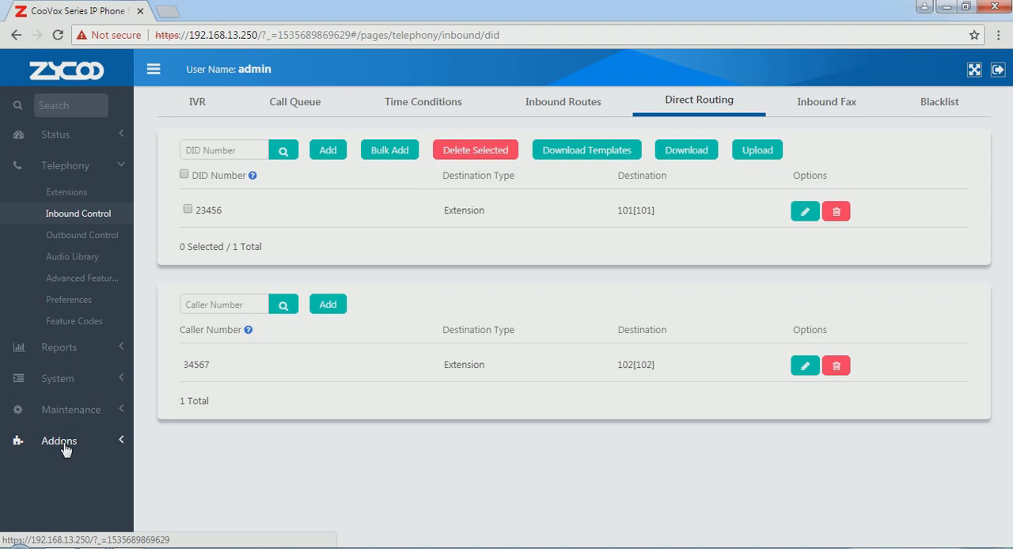
Open the ZYCOO Proxy addon settings and review the selected server and external domain in the registration form
click(66, 450)
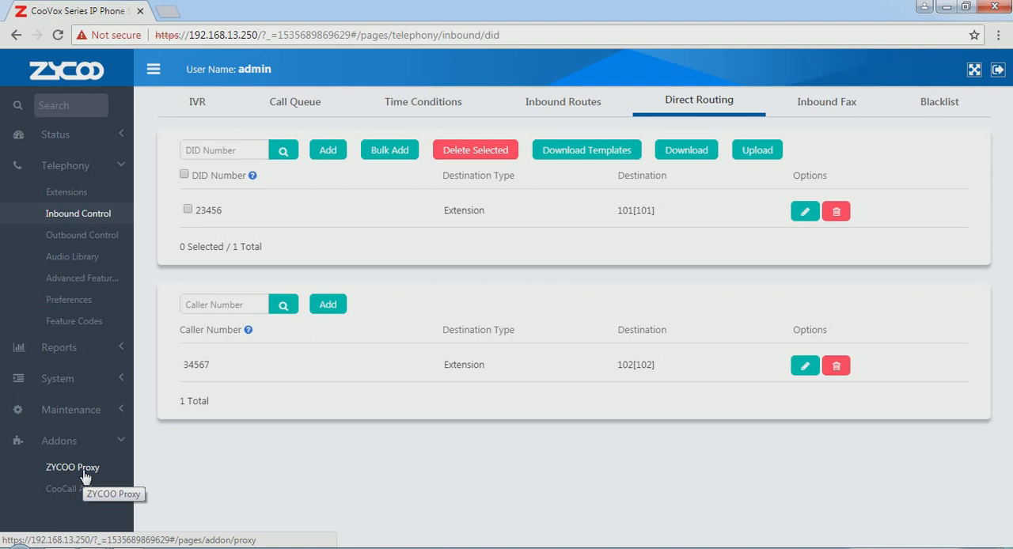
click(86, 473)
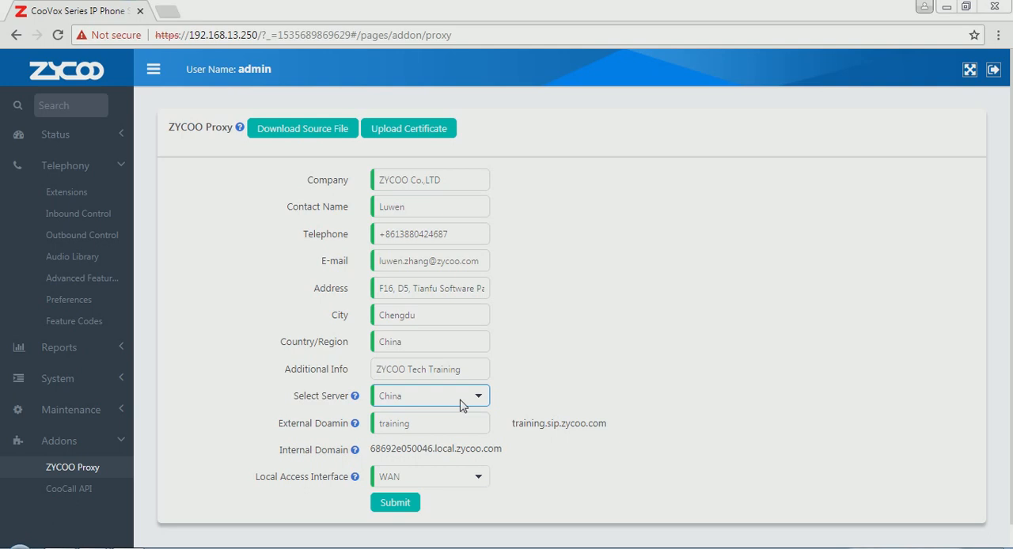
click(463, 426)
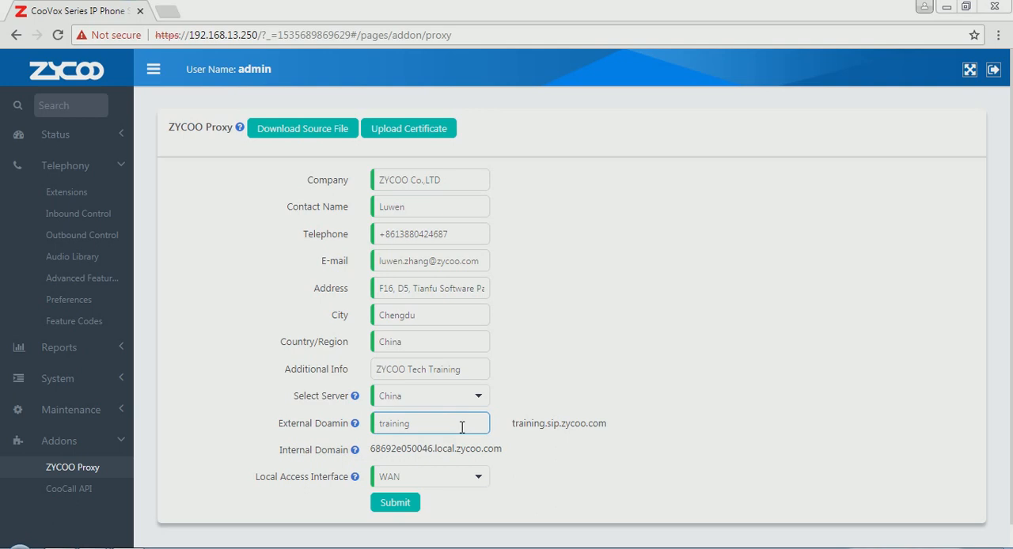
click(523, 441)
Check the trainingsip.zx certificate file in the ProxyLicense folder and return to the ZYCOO Proxy page
click(176, 544)
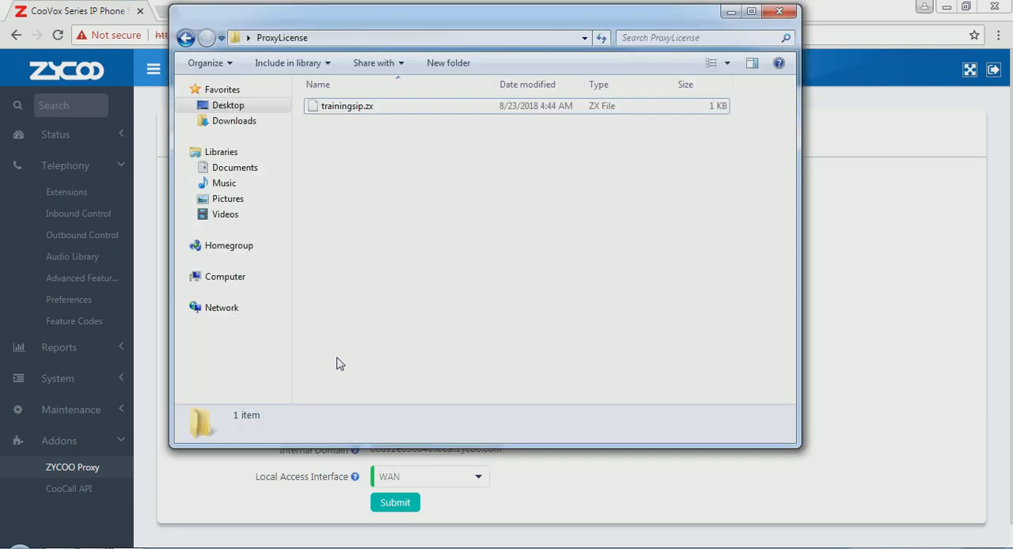
click(356, 107)
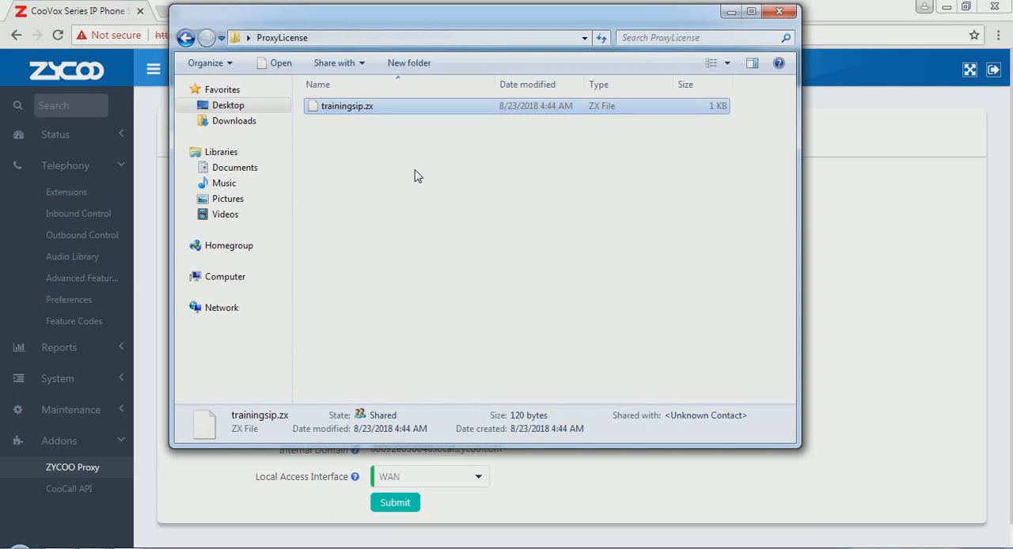
click(855, 322)
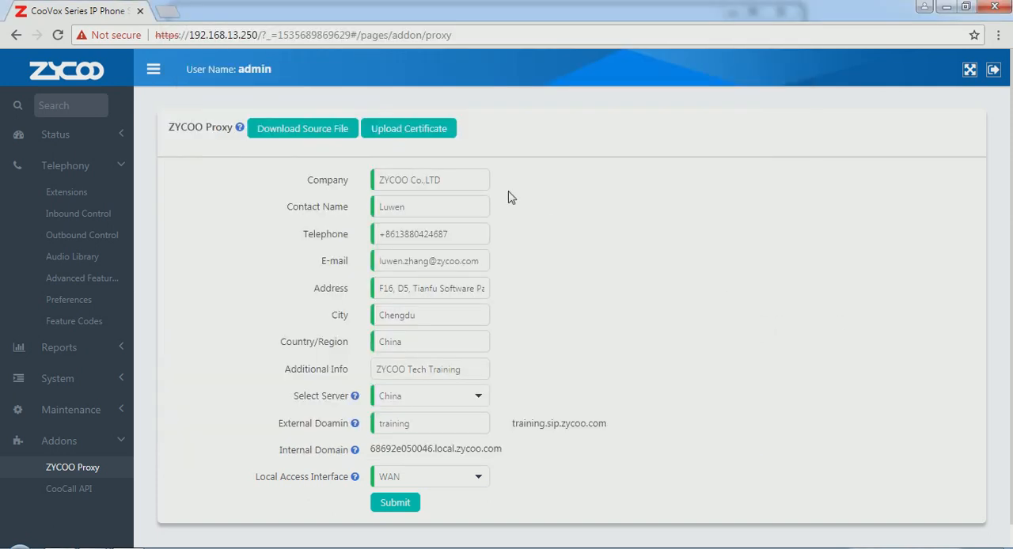
Upload the trainingsip.zx certificate from the ProxyLicense folder on the desktop and enable the ZYCOO Proxy
click(412, 133)
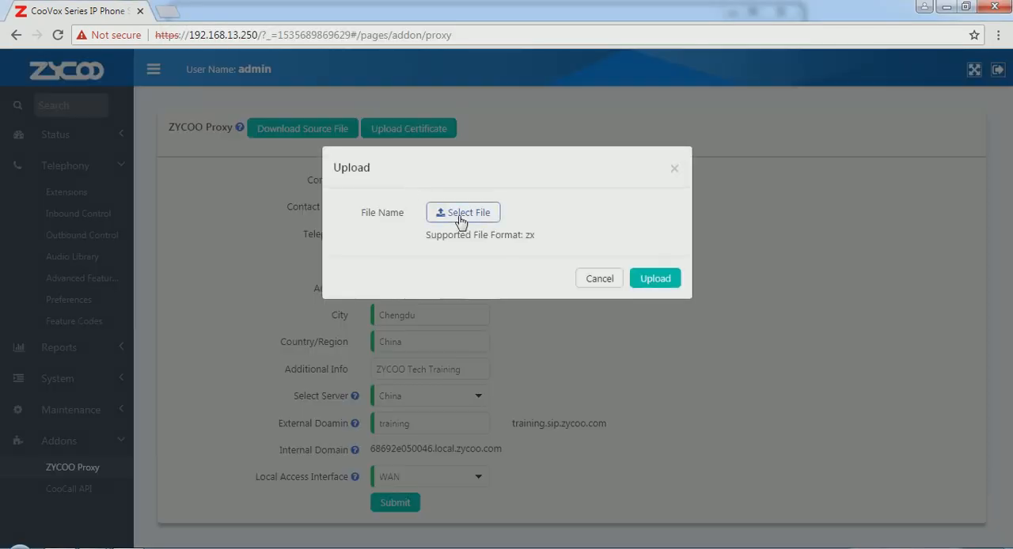
click(461, 215)
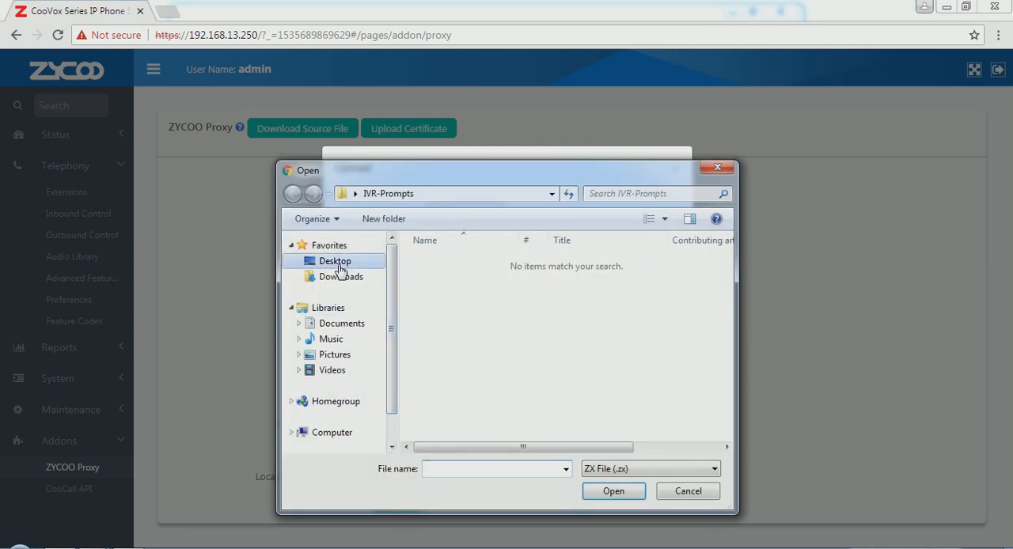
click(336, 262)
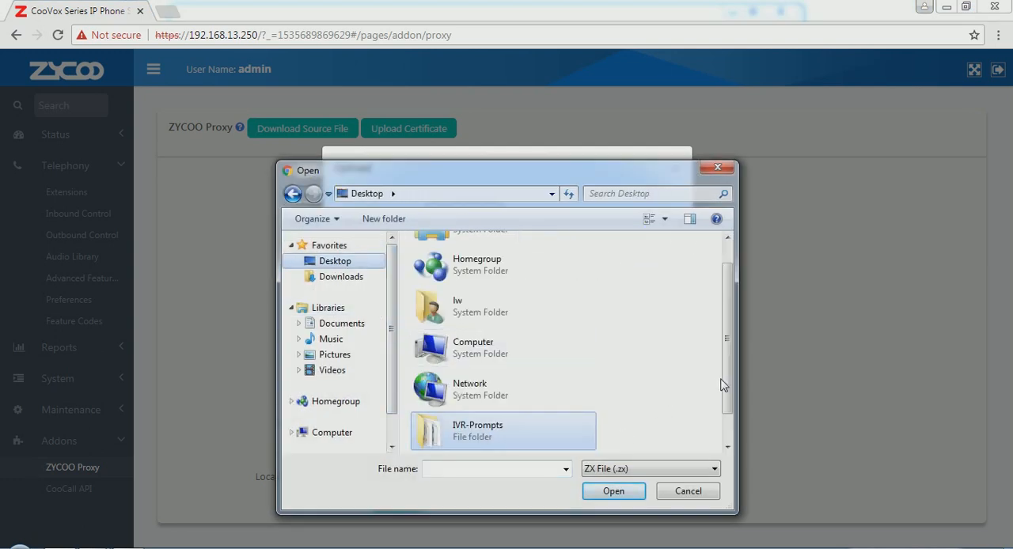
scroll(722, 385, down, 1)
click(525, 436)
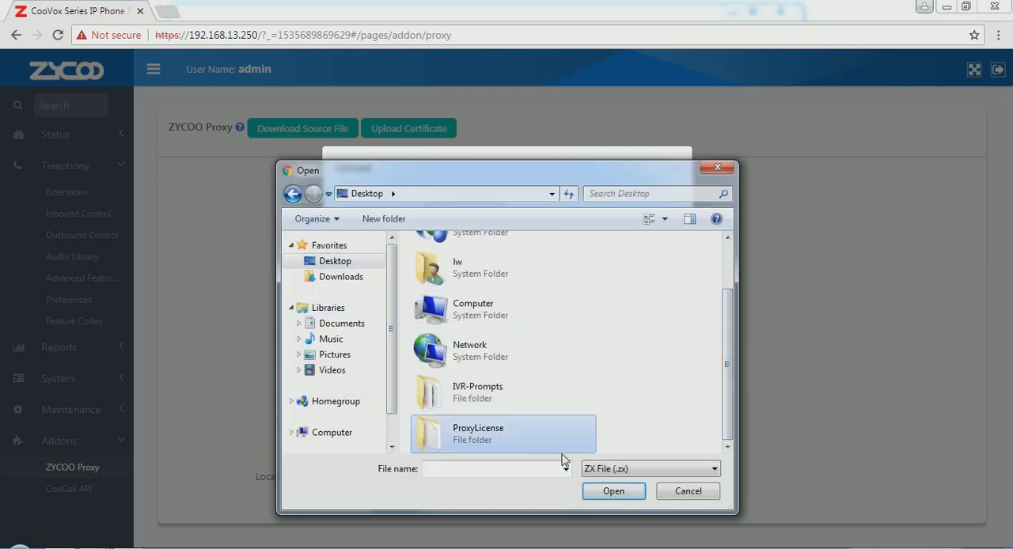
click(614, 492)
double_click(467, 268)
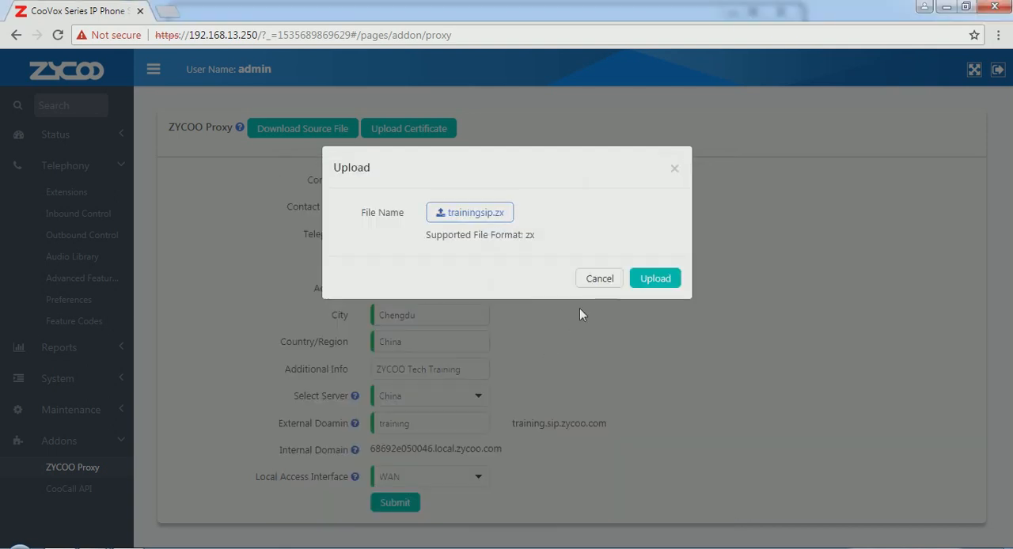
click(655, 278)
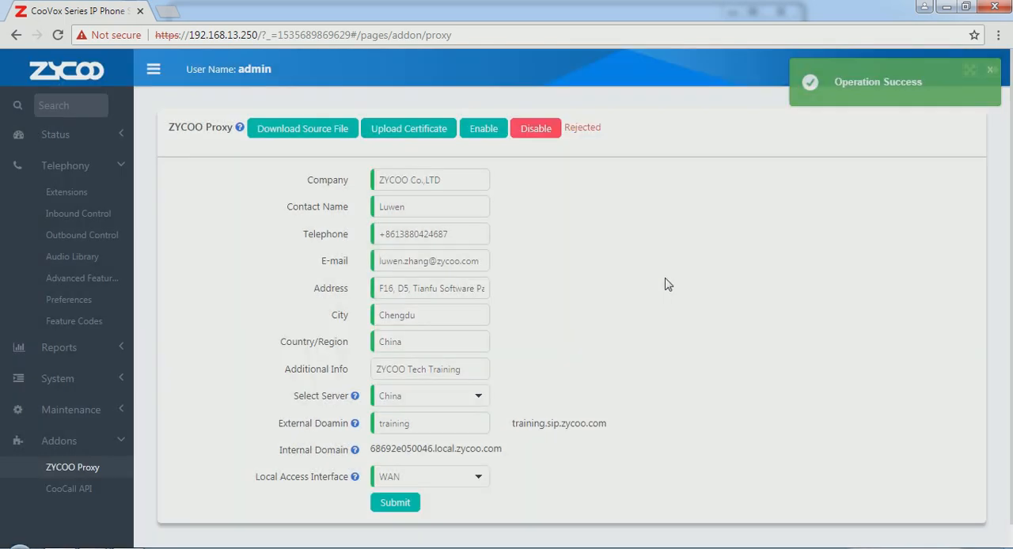
click(484, 129)
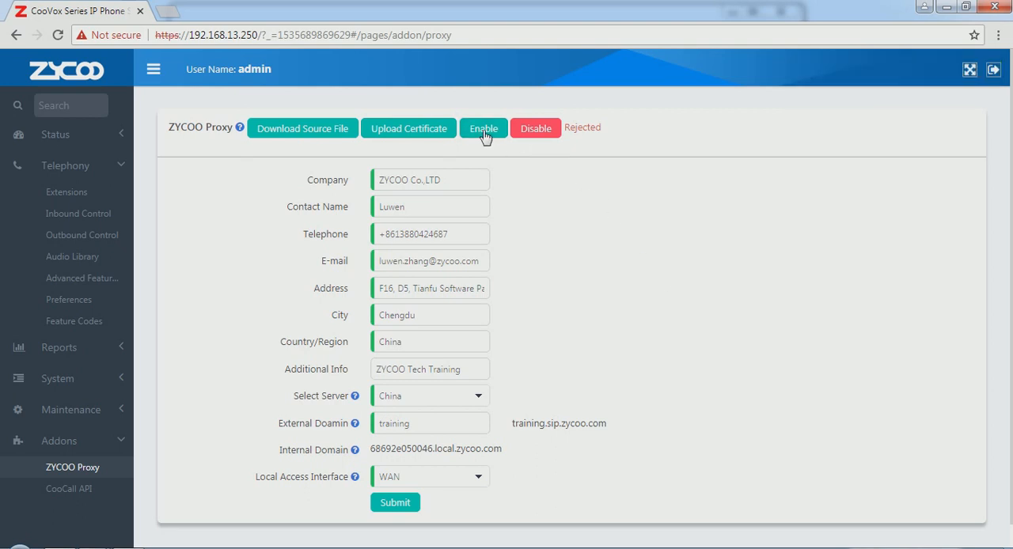